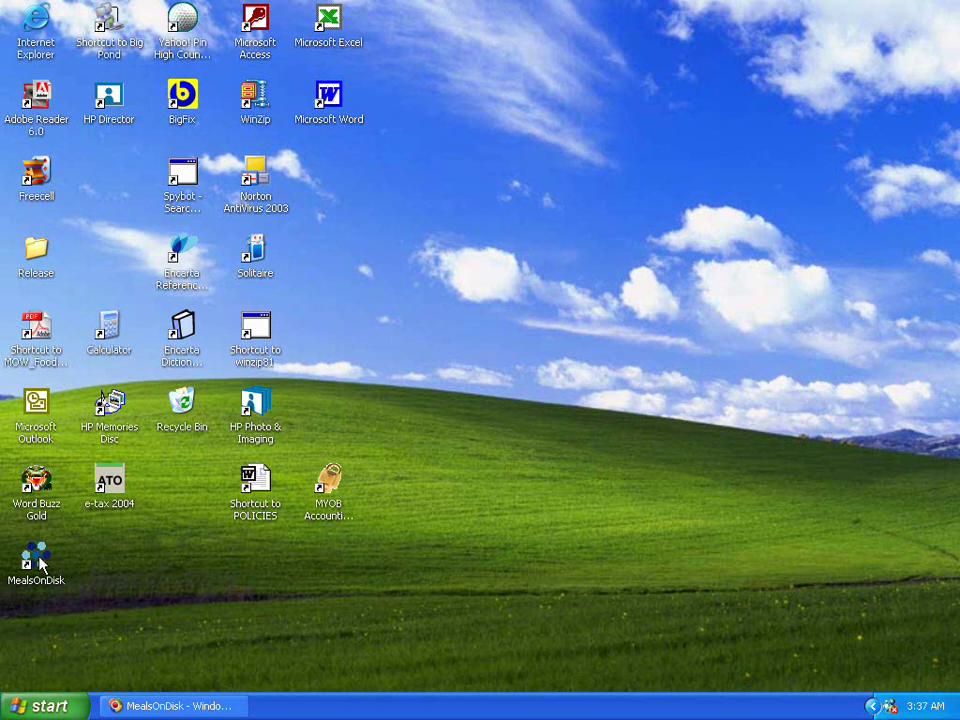
Launch MealsOnDisk from its desktop shortcut.
{"action": "left_click", "coordinate": [38, 562]}
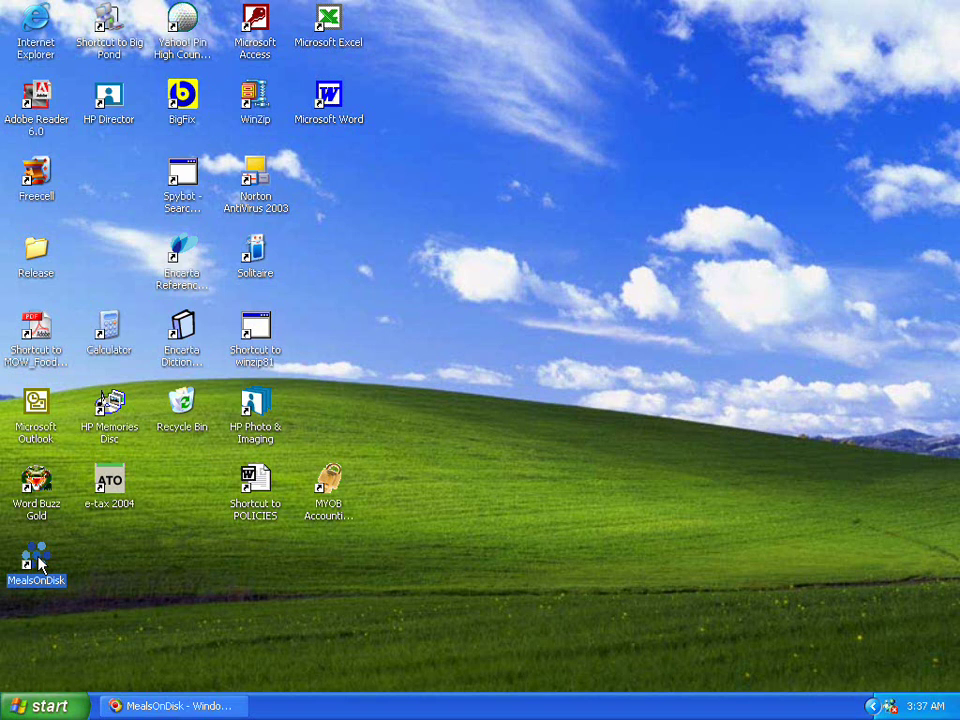
{"action": "double_click", "coordinate": [38, 562]}
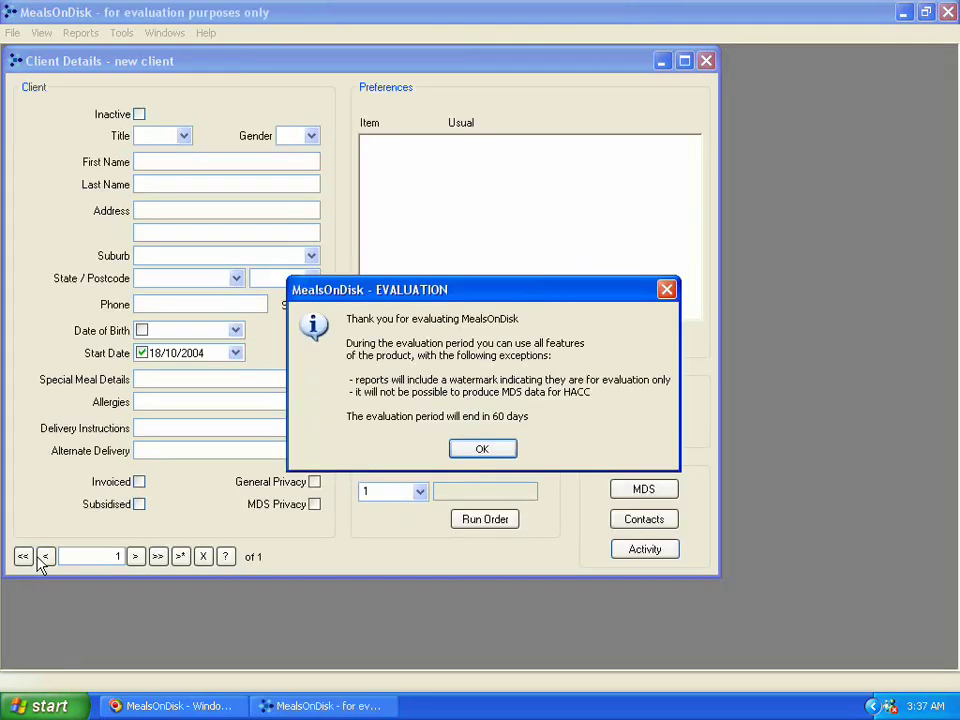
Dismiss the evaluation notice and set the client's title to Dr.
{"action": "left_click", "coordinate": [492, 452]}
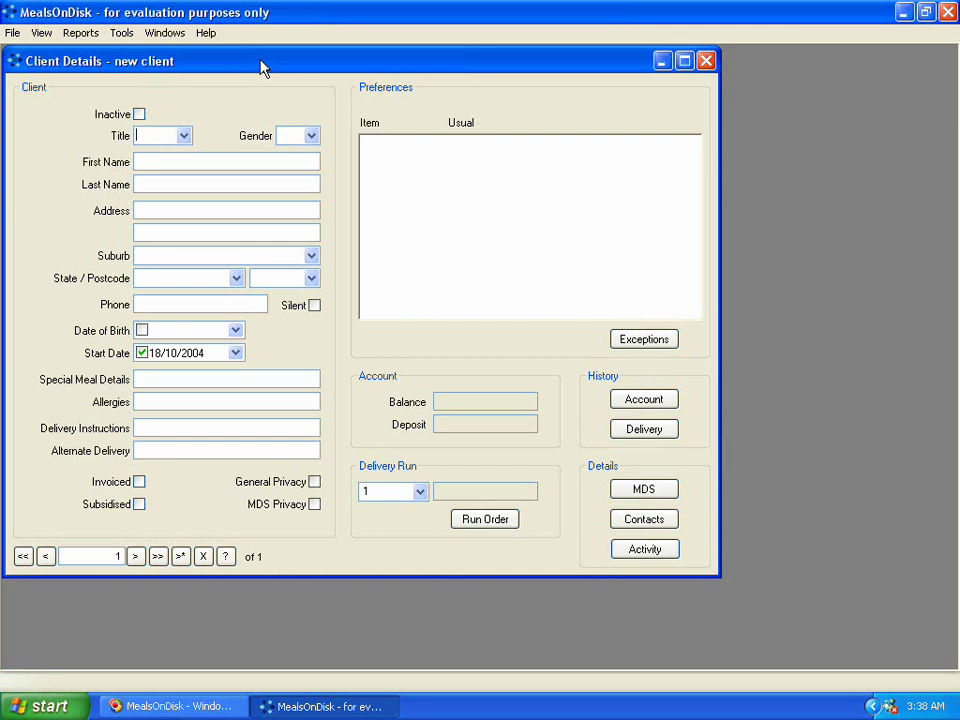
{"action": "left_click", "coordinate": [184, 141]}
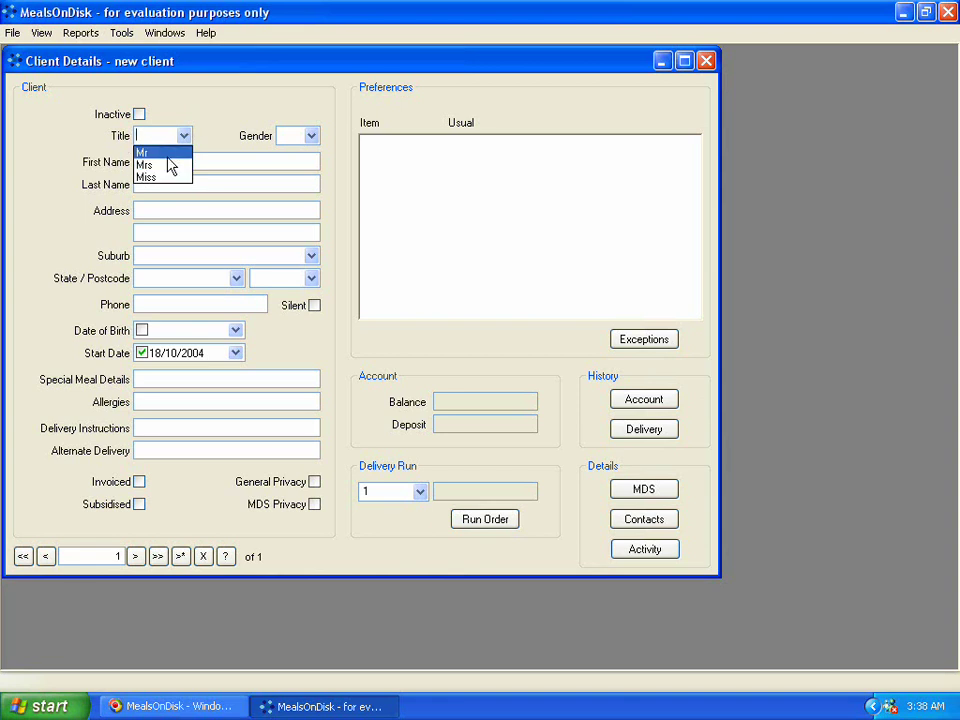
{"action": "left_click", "coordinate": [186, 135]}
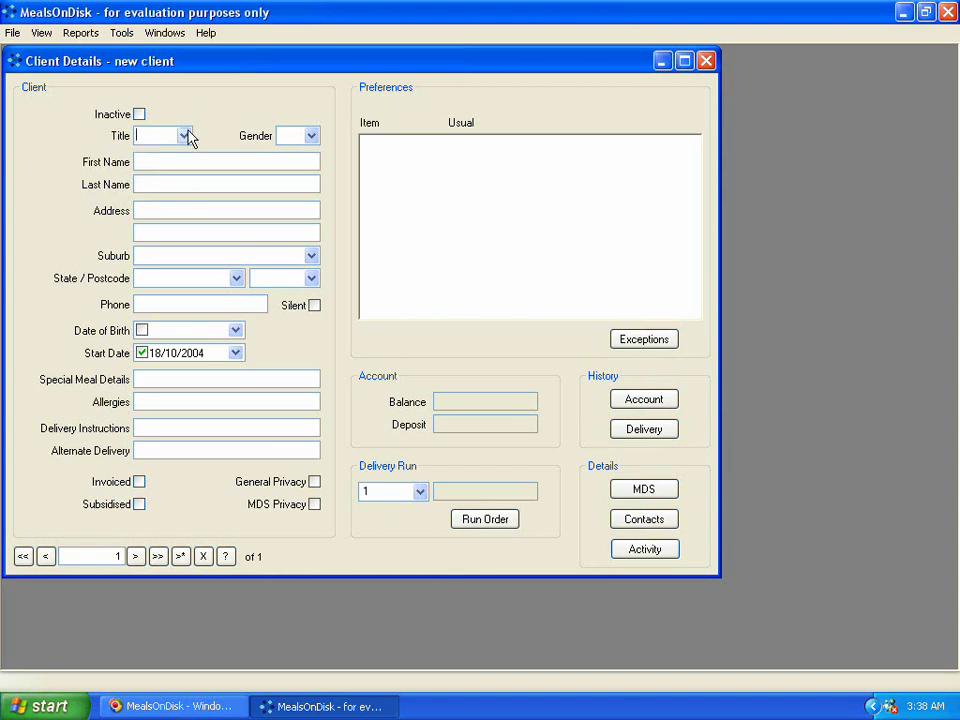
{"action": "left_click", "coordinate": [186, 135]}
{"action": "left_click", "coordinate": [186, 135]}
{"action": "type", "text": "Dr"}
Set the client's gender to Male.
{"action": "key", "text": "Tab"}
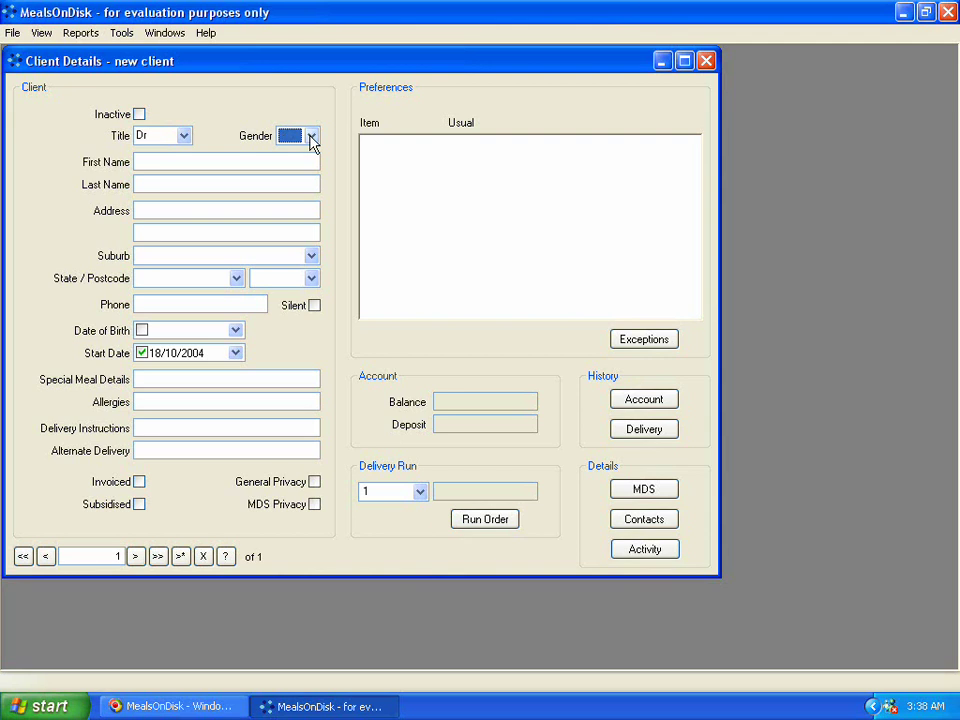
{"action": "left_click", "coordinate": [311, 137]}
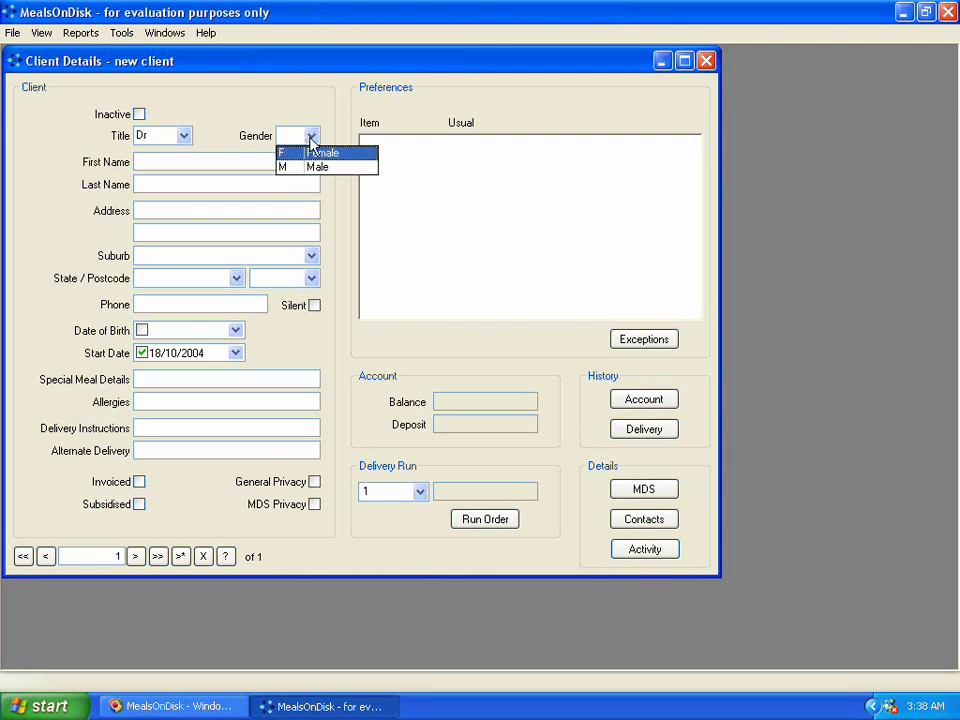
{"action": "left_click", "coordinate": [313, 170]}
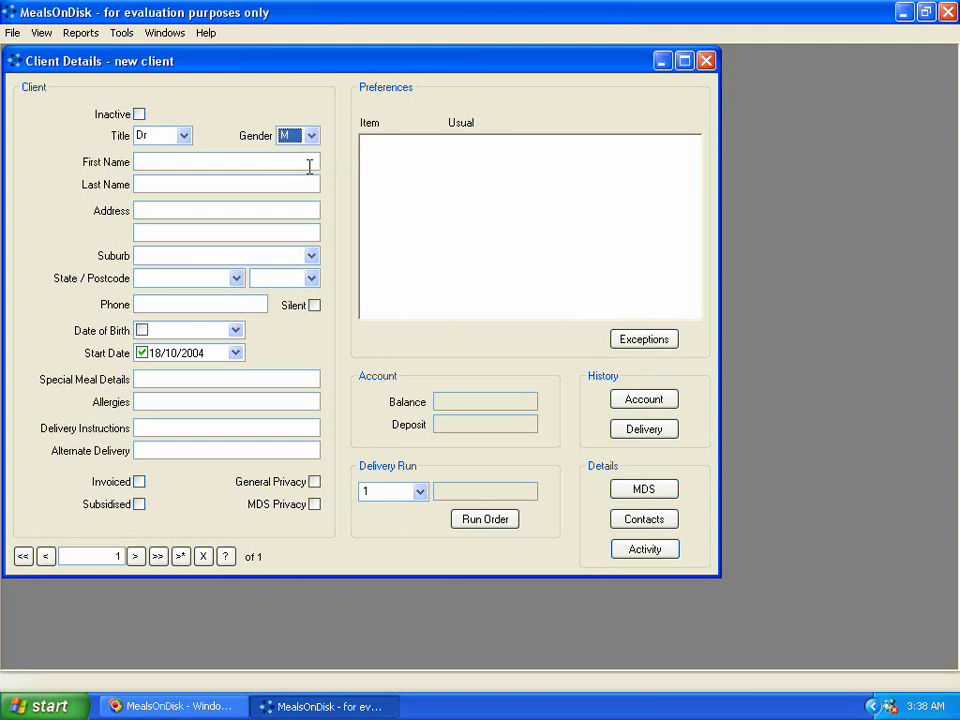
{"action": "left_click", "coordinate": [163, 162]}
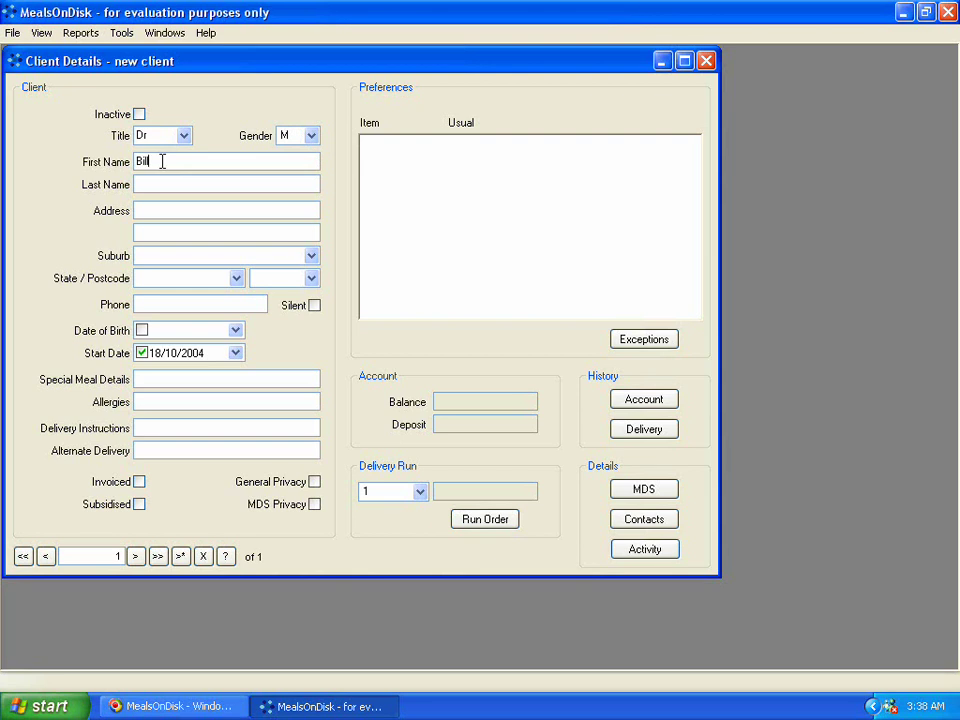
Enter the client's first name and last name.
{"action": "key", "text": "Tab"}
{"action": "key", "text": "Tab"}
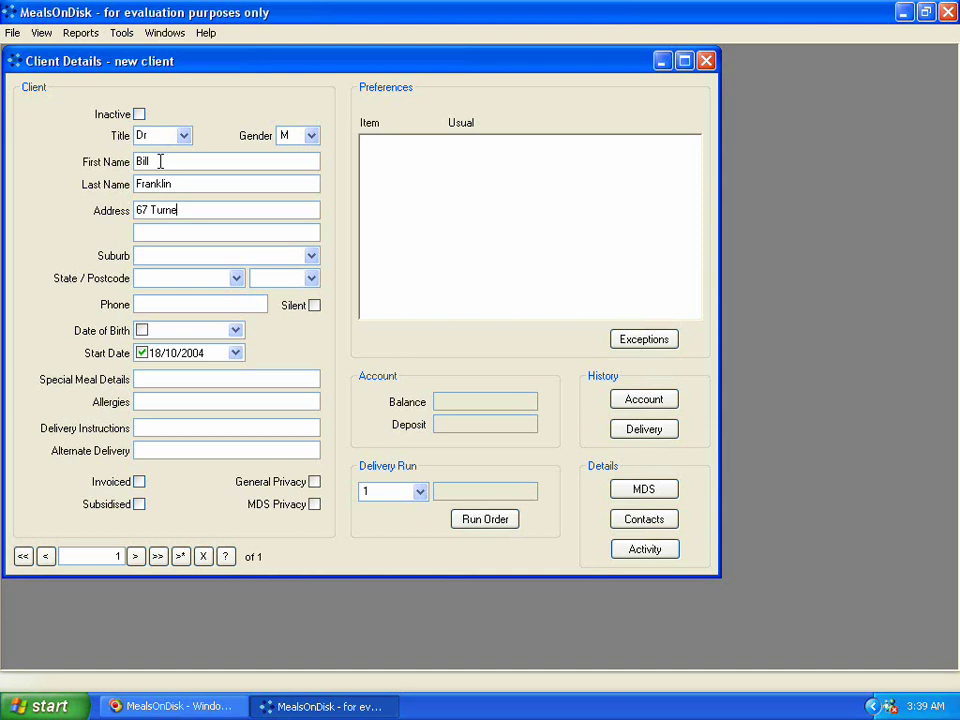
Enter the client's street address and suburb.
{"action": "key", "text": "Tab"}
{"action": "key", "text": "Tab"}
{"action": "type", "text": "South B"}
{"action": "key", "text": "BackSpace"}
{"action": "type", "text": "M"}
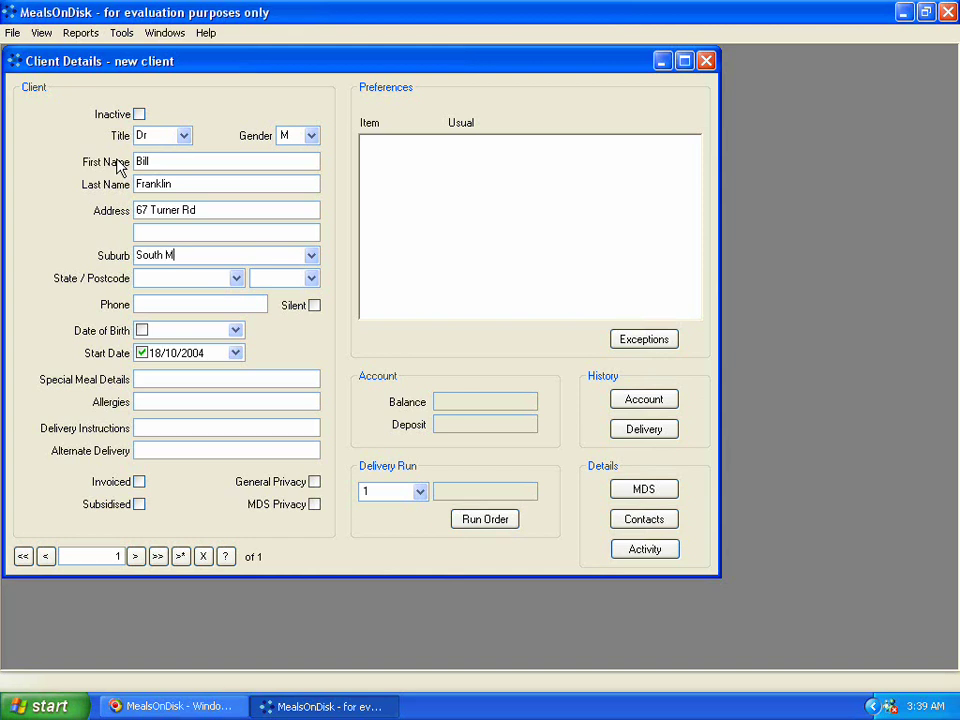
{"action": "type", "text": "elbourne"}
{"action": "key", "text": "Tab"}
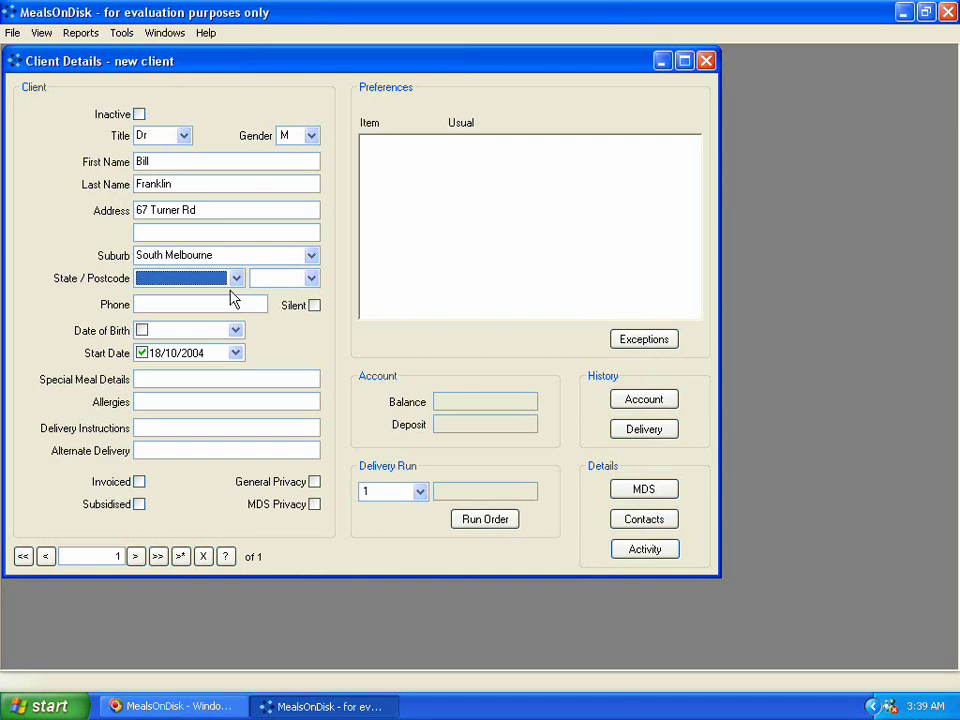
Set the client's state to VIC.
{"action": "left_click", "coordinate": [235, 280]}
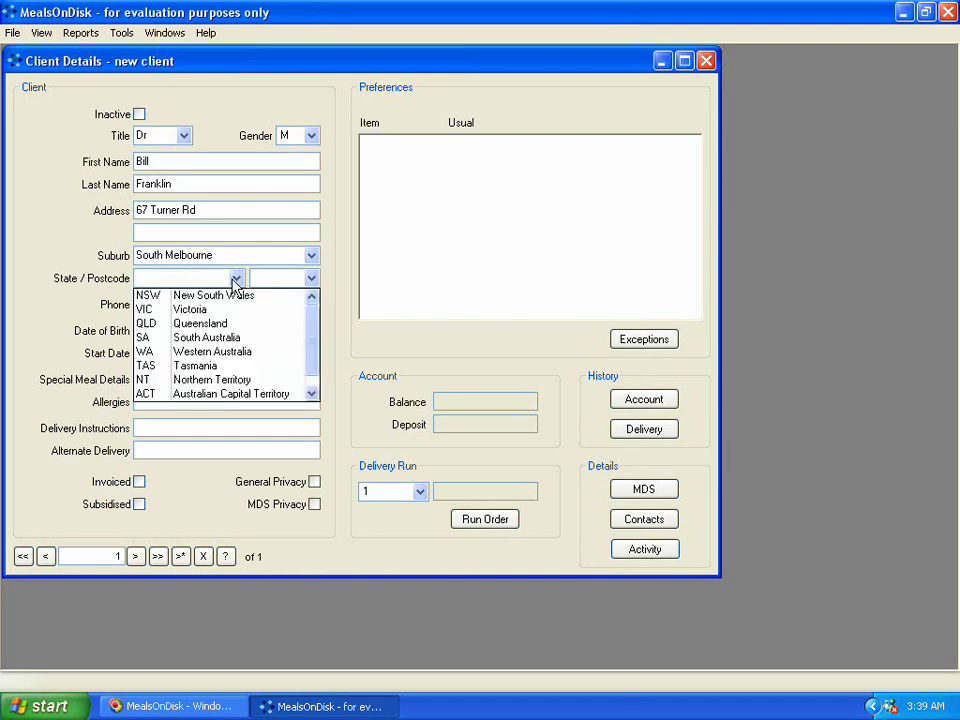
{"action": "left_click", "coordinate": [235, 279]}
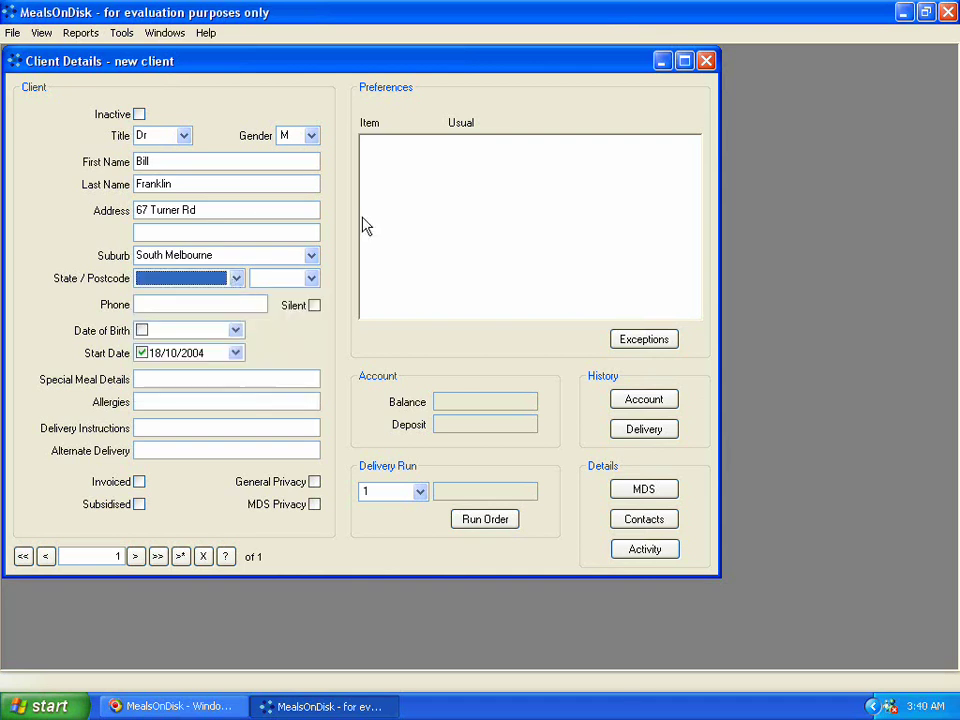
{"action": "key", "text": "v"}
{"action": "key", "text": "Tab"}
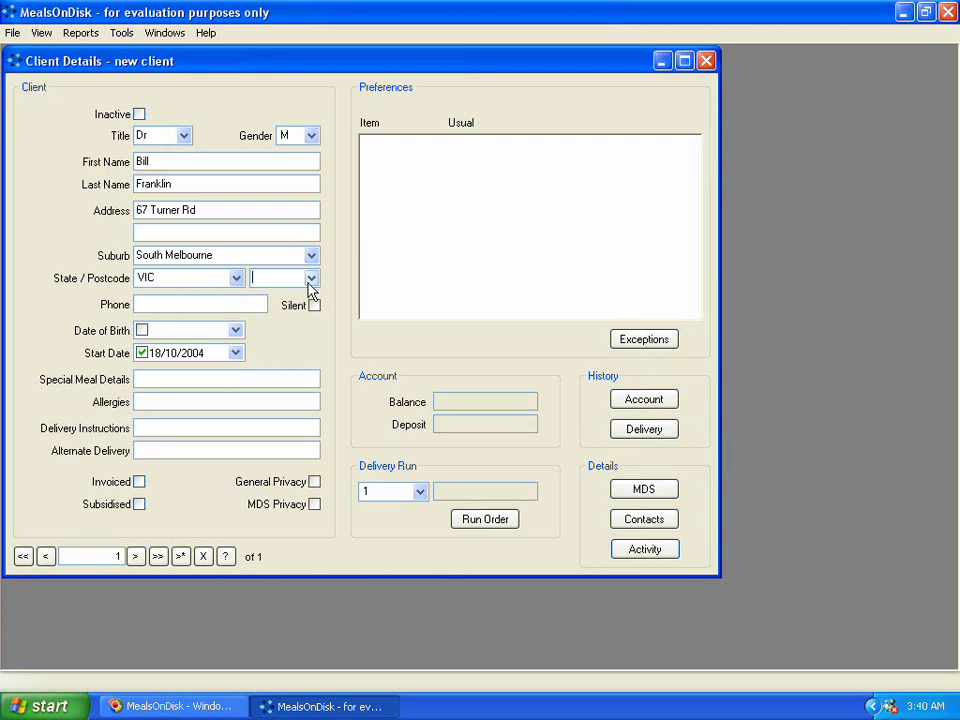
Enter the client's postcode and phone number, and mark the phone as silent.
{"action": "left_click", "coordinate": [310, 283]}
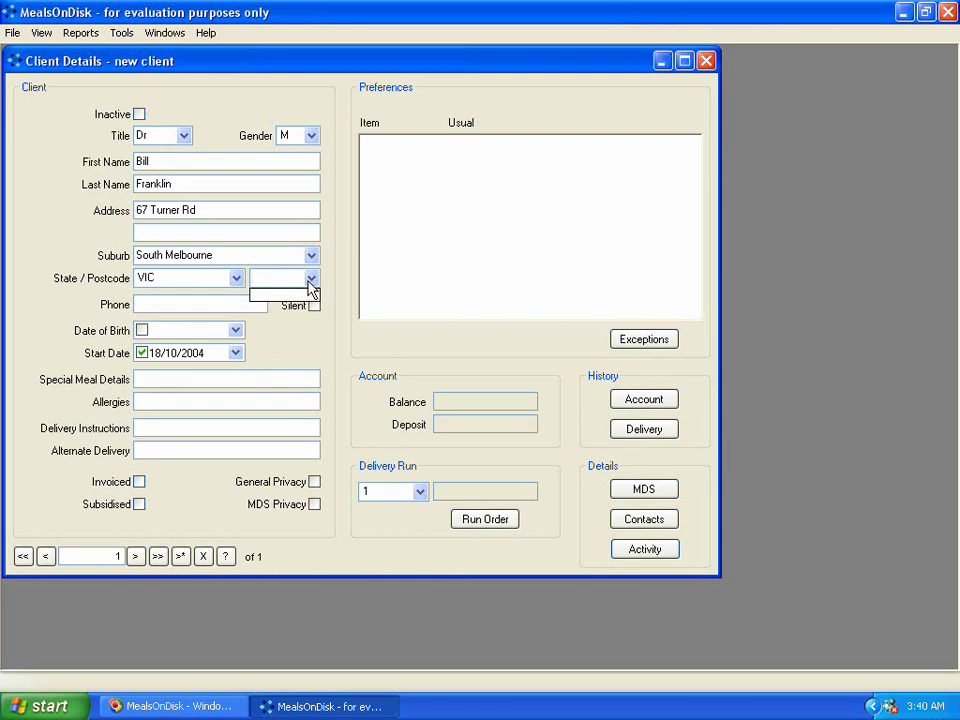
{"action": "left_click", "coordinate": [312, 282]}
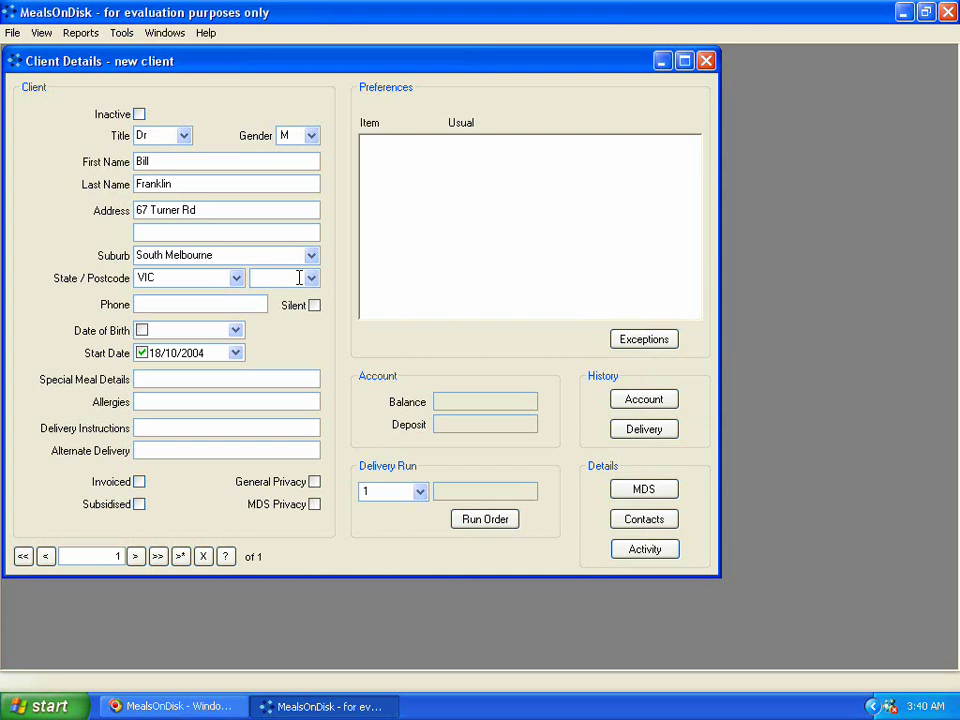
{"action": "type", "text": "3099"}
{"action": "key", "text": "Tab"}
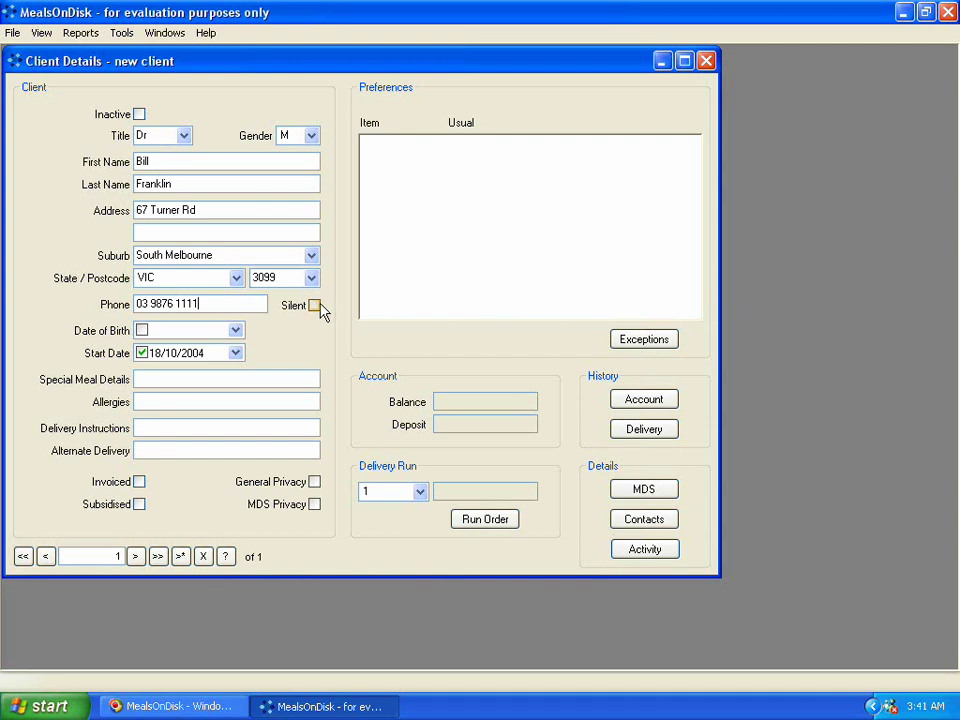
{"action": "left_click", "coordinate": [314, 306]}
Type a date of birth of 12/03/1922 into the birth date field.
{"action": "left_click", "coordinate": [237, 331]}
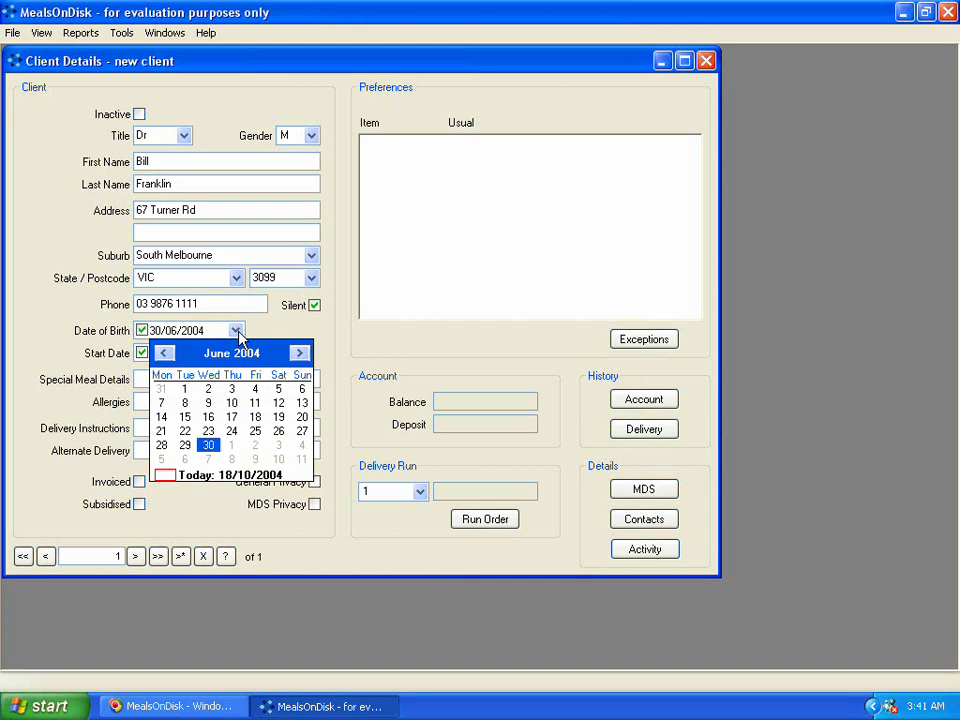
{"action": "left_click", "coordinate": [237, 332]}
{"action": "left_click", "coordinate": [186, 337]}
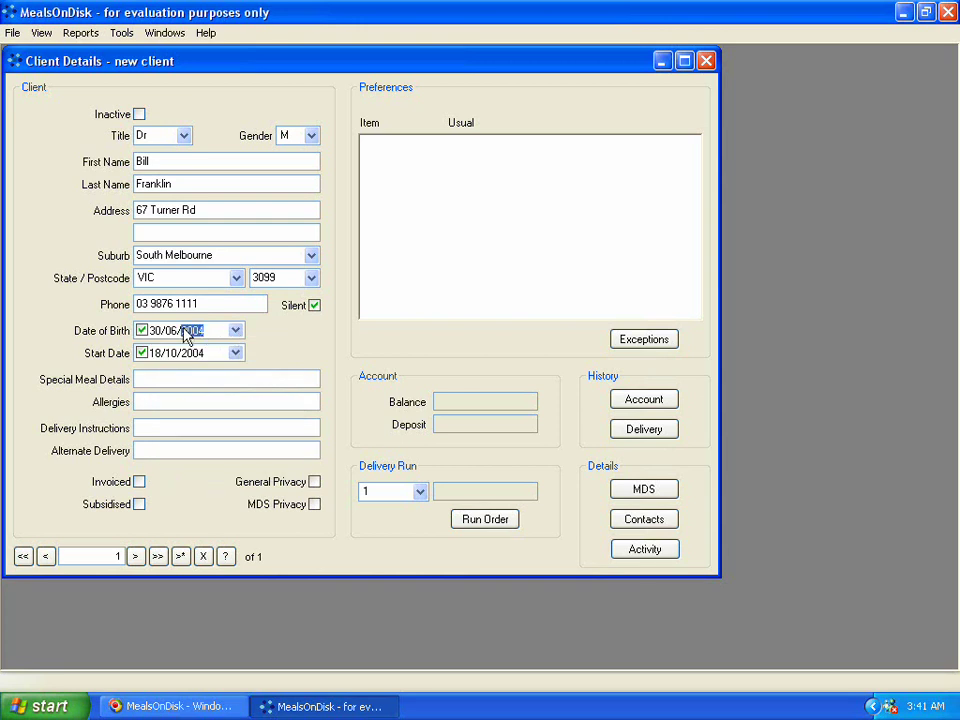
{"action": "left_click", "coordinate": [155, 332]}
{"action": "type", "text": "12"}
{"action": "left_click", "coordinate": [156, 333]}
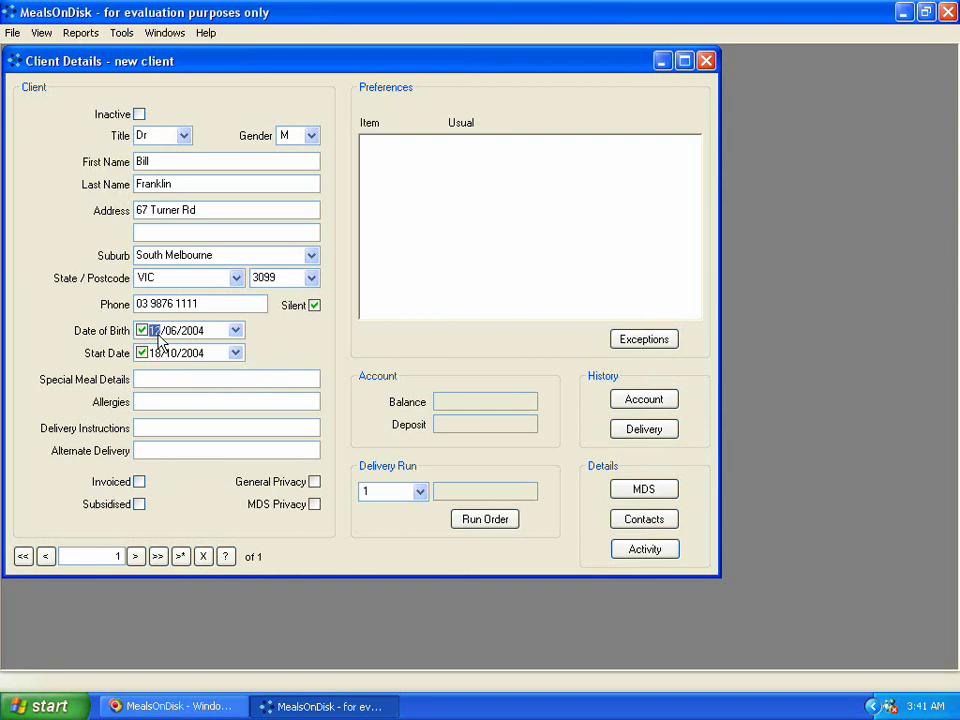
{"action": "key", "text": "Right"}
{"action": "type", "text": "03/1922"}
Use the calendar to set the date of birth to 10 March 1922.
{"action": "left_click", "coordinate": [235, 331]}
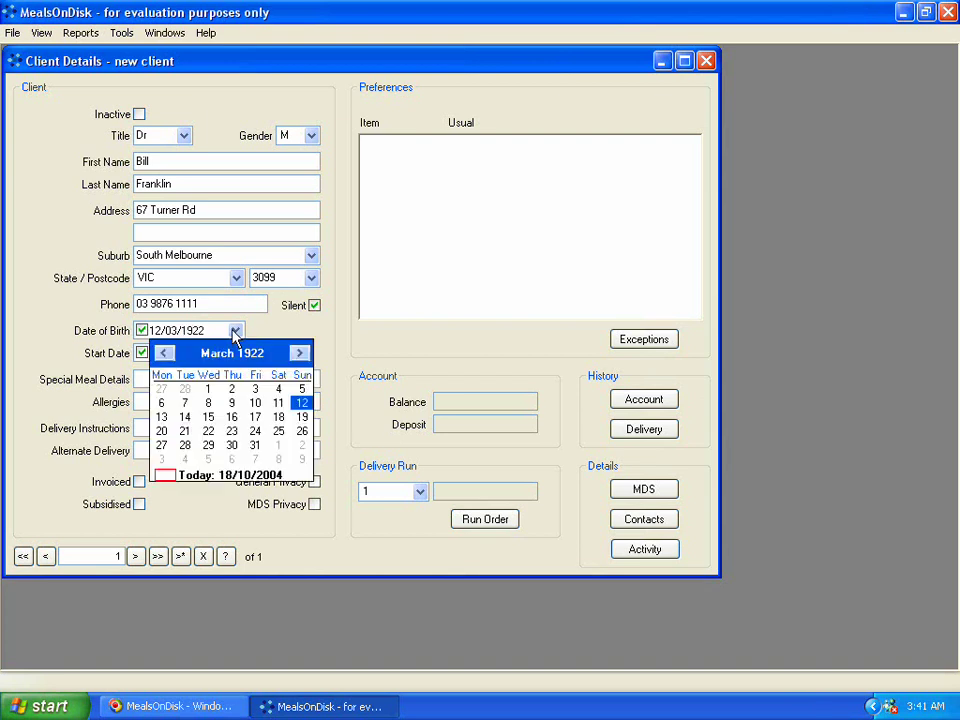
{"action": "left_click", "coordinate": [298, 352]}
{"action": "left_click", "coordinate": [167, 354]}
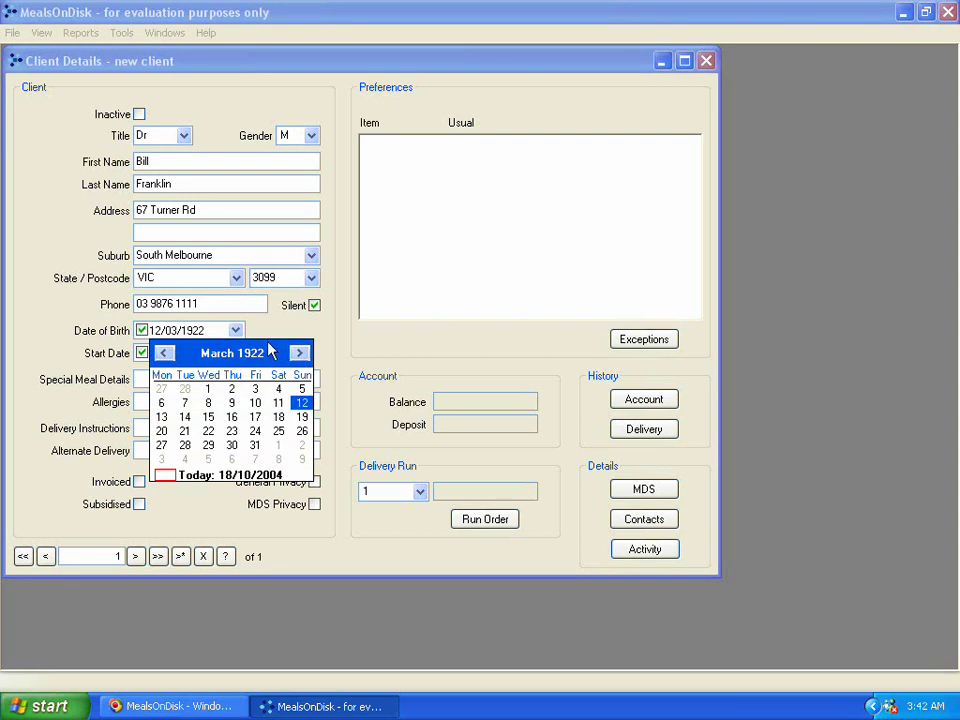
{"action": "left_click", "coordinate": [249, 354]}
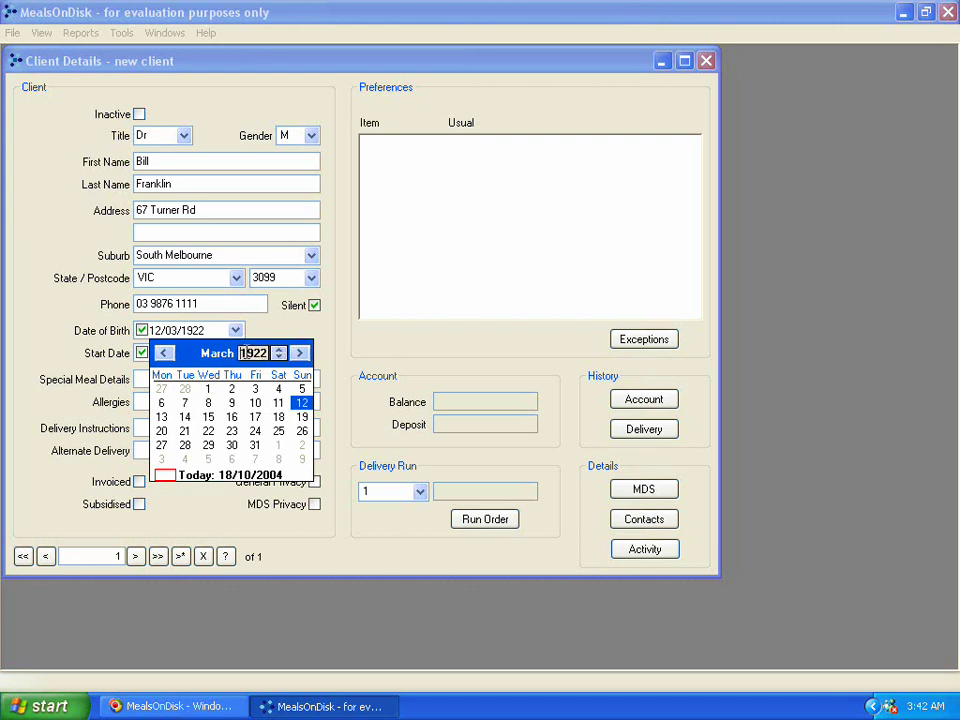
{"action": "left_click", "coordinate": [276, 356]}
{"action": "left_click", "coordinate": [278, 357]}
{"action": "left_click", "coordinate": [278, 357]}
{"action": "left_click", "coordinate": [278, 357]}
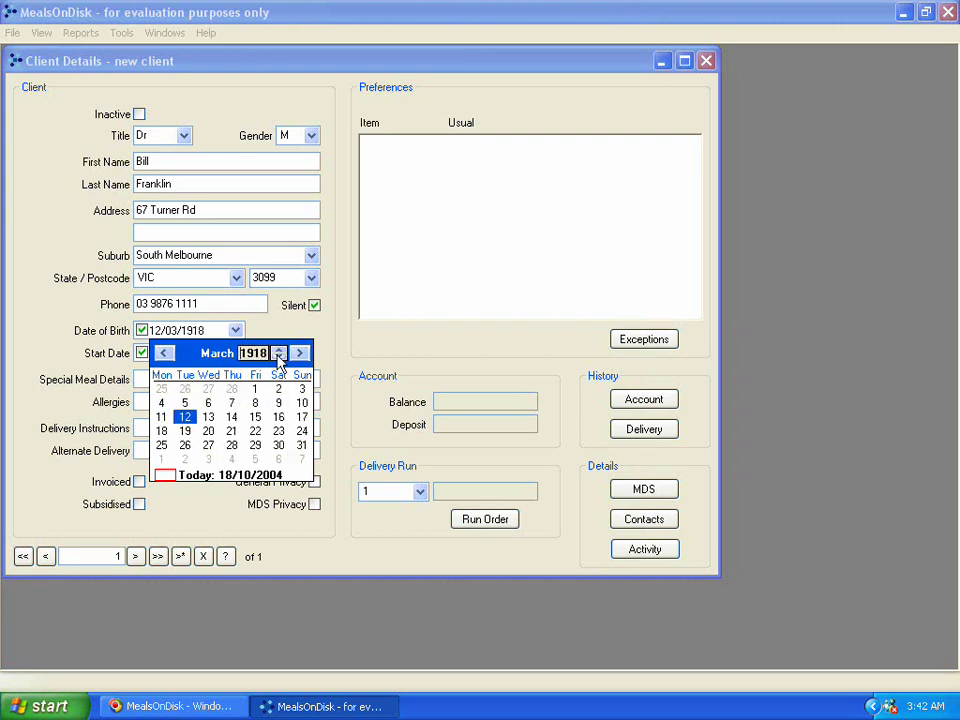
{"action": "left_click", "coordinate": [278, 357]}
{"action": "left_click", "coordinate": [278, 357]}
{"action": "left_click", "coordinate": [278, 349]}
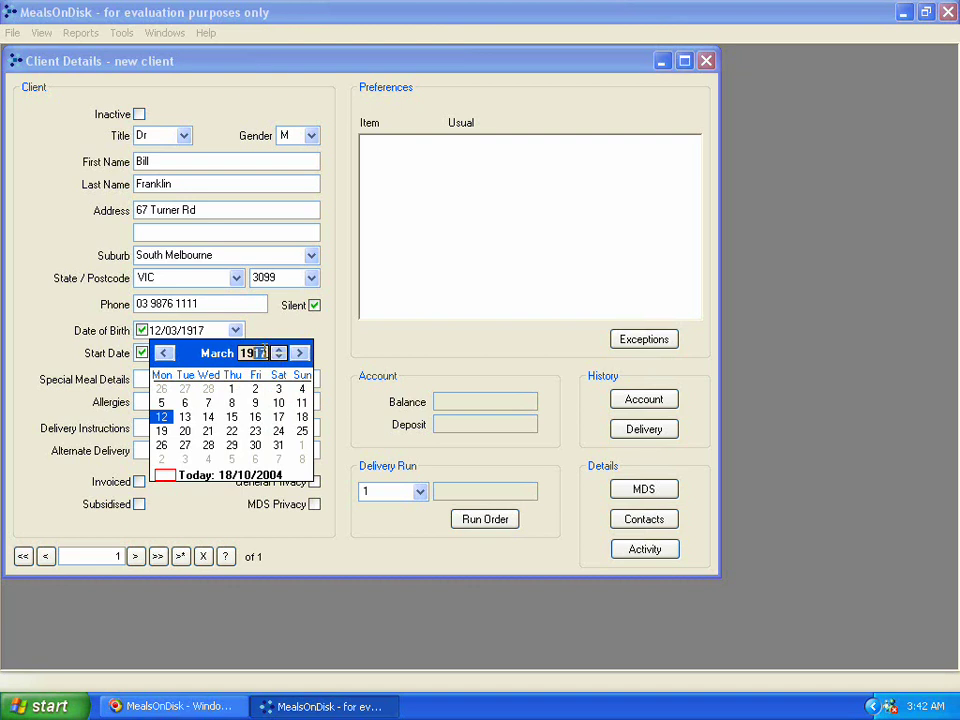
{"action": "left_click", "coordinate": [280, 350]}
{"action": "left_click", "coordinate": [280, 350]}
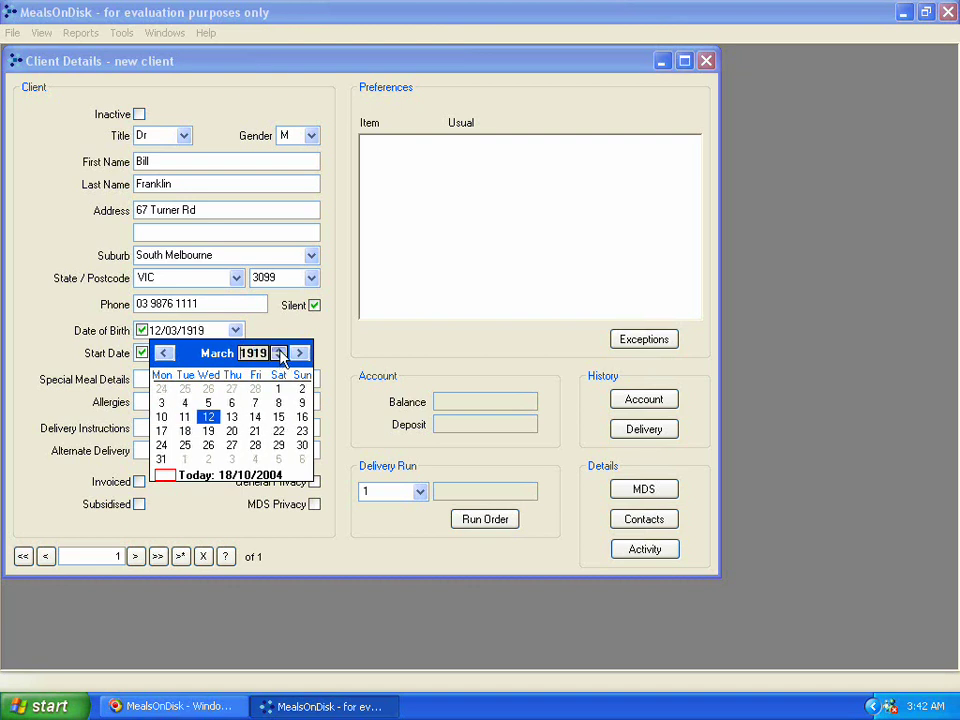
{"action": "left_click", "coordinate": [280, 350]}
{"action": "left_click", "coordinate": [280, 350]}
{"action": "left_click", "coordinate": [280, 350]}
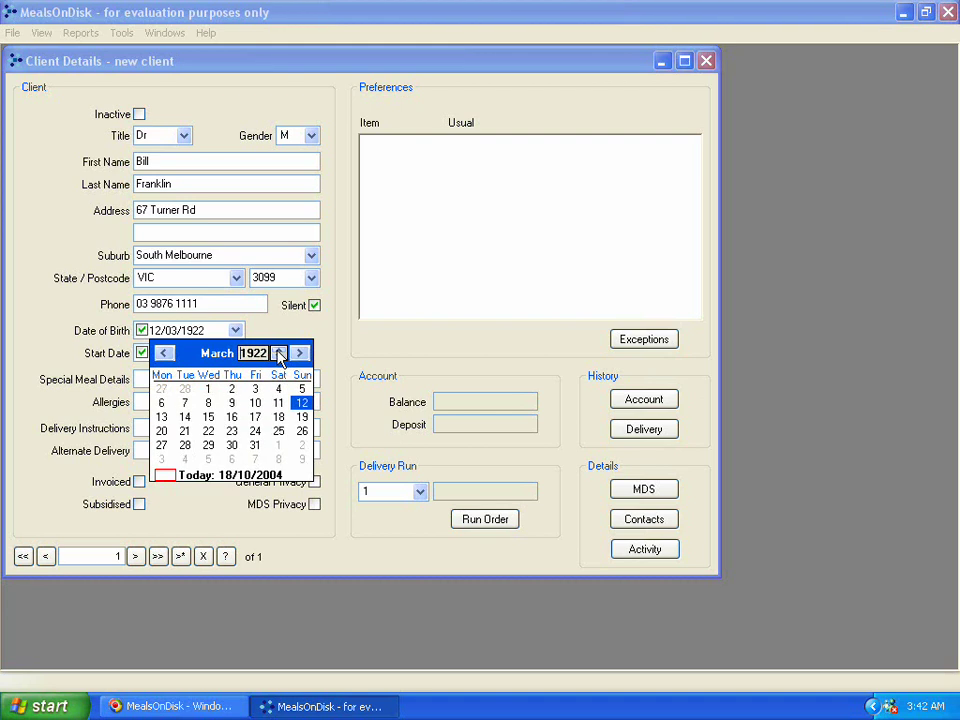
{"action": "left_click", "coordinate": [230, 358]}
{"action": "left_click", "coordinate": [230, 358]}
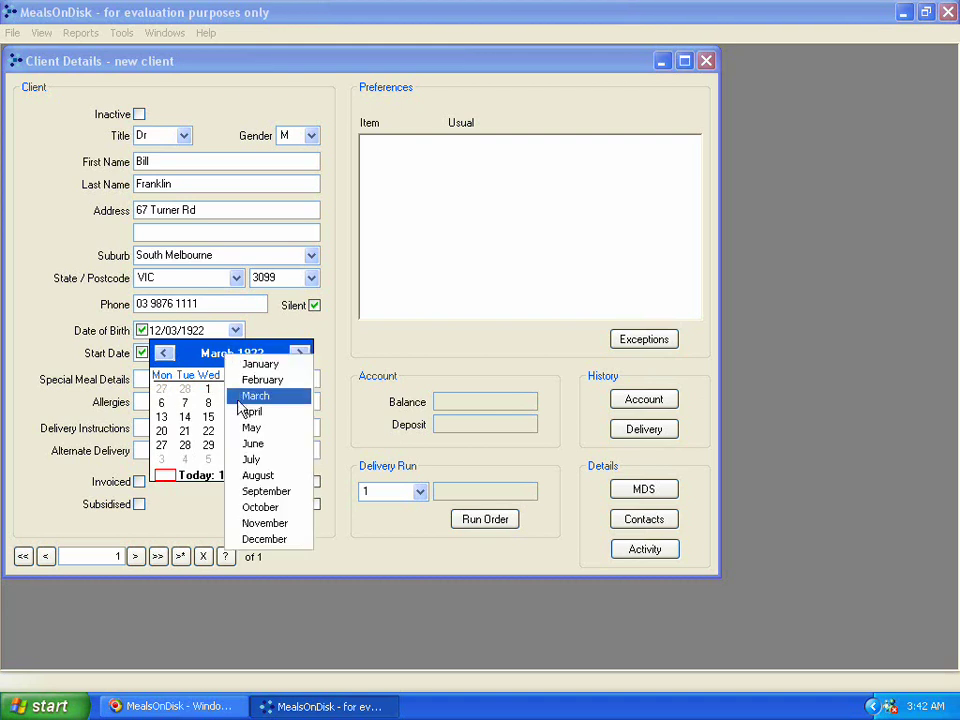
{"action": "left_click", "coordinate": [193, 354]}
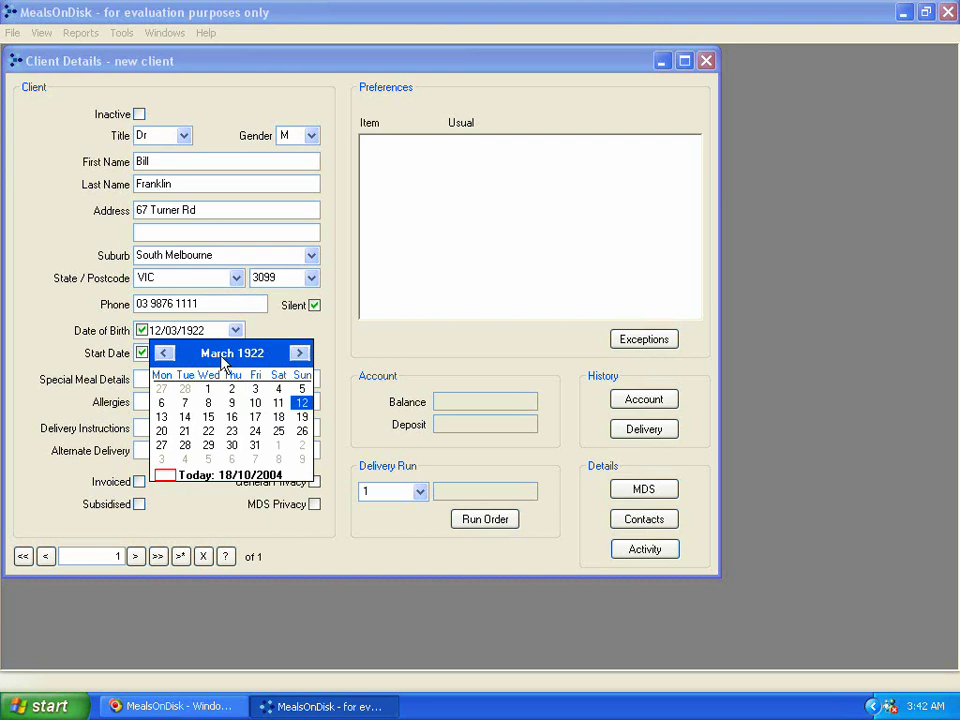
{"action": "left_click", "coordinate": [255, 404]}
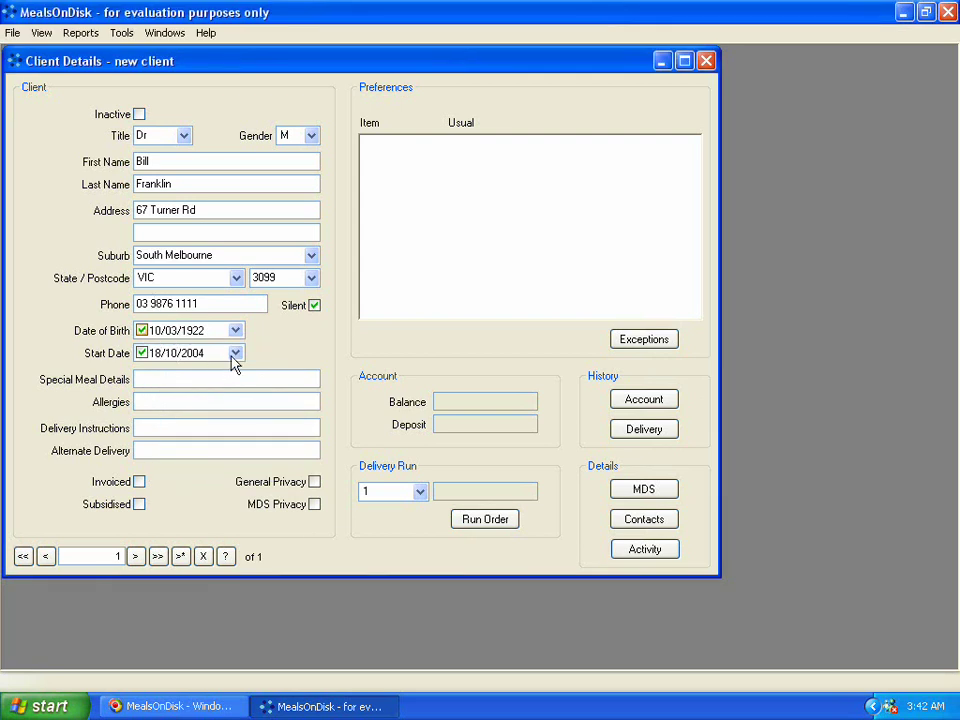
Change the start date from 18/10/2004 to 1 November 2004.
{"action": "left_click", "coordinate": [236, 355]}
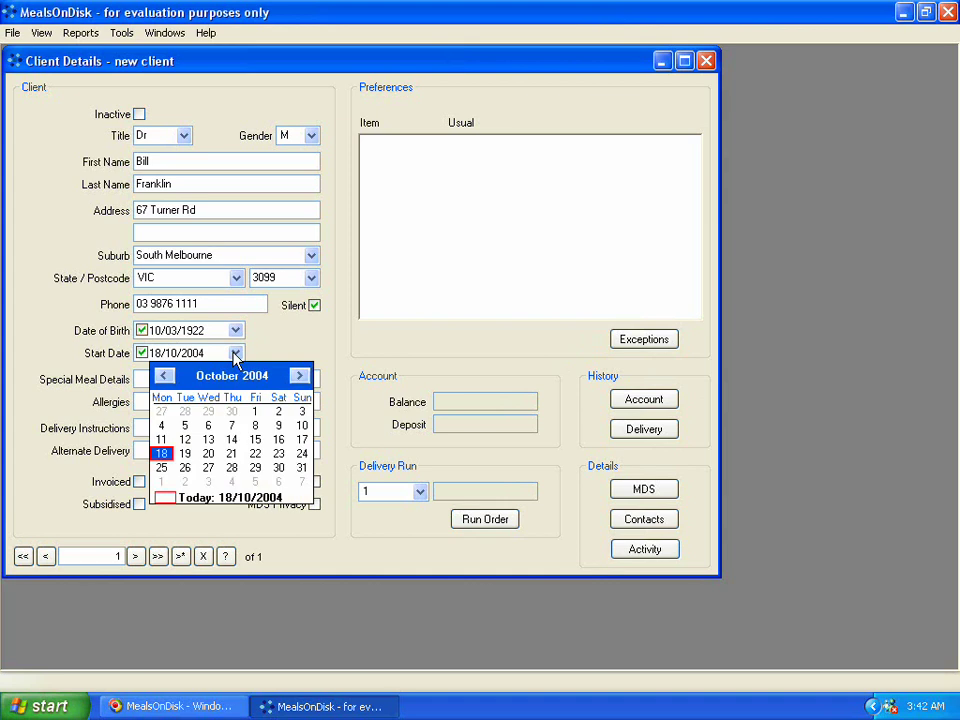
{"action": "left_click", "coordinate": [236, 355]}
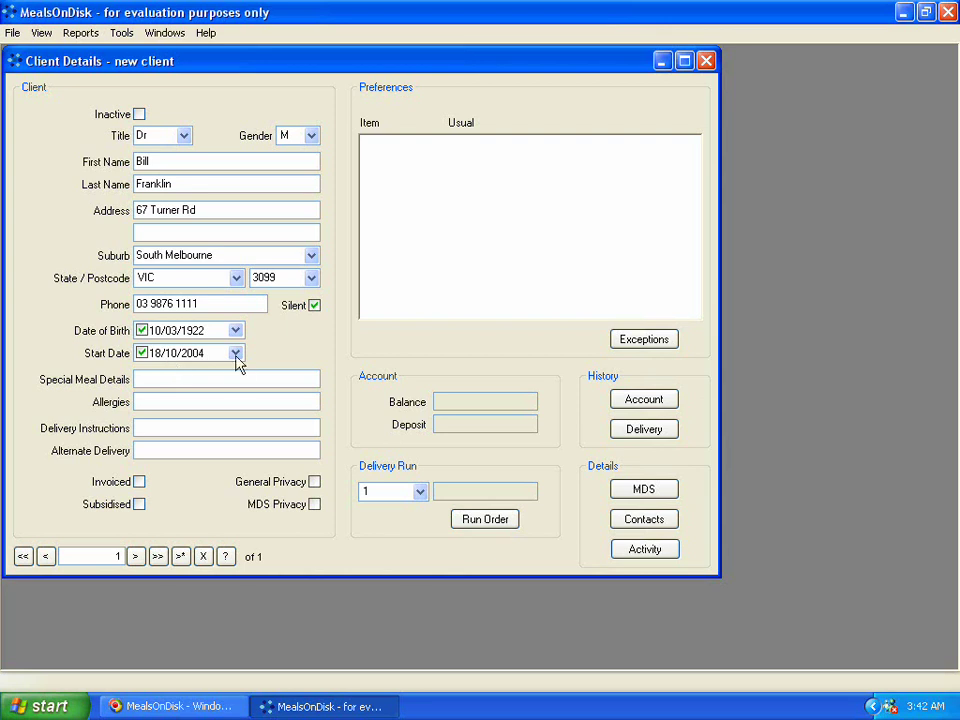
{"action": "left_click", "coordinate": [235, 353]}
{"action": "left_click", "coordinate": [300, 376]}
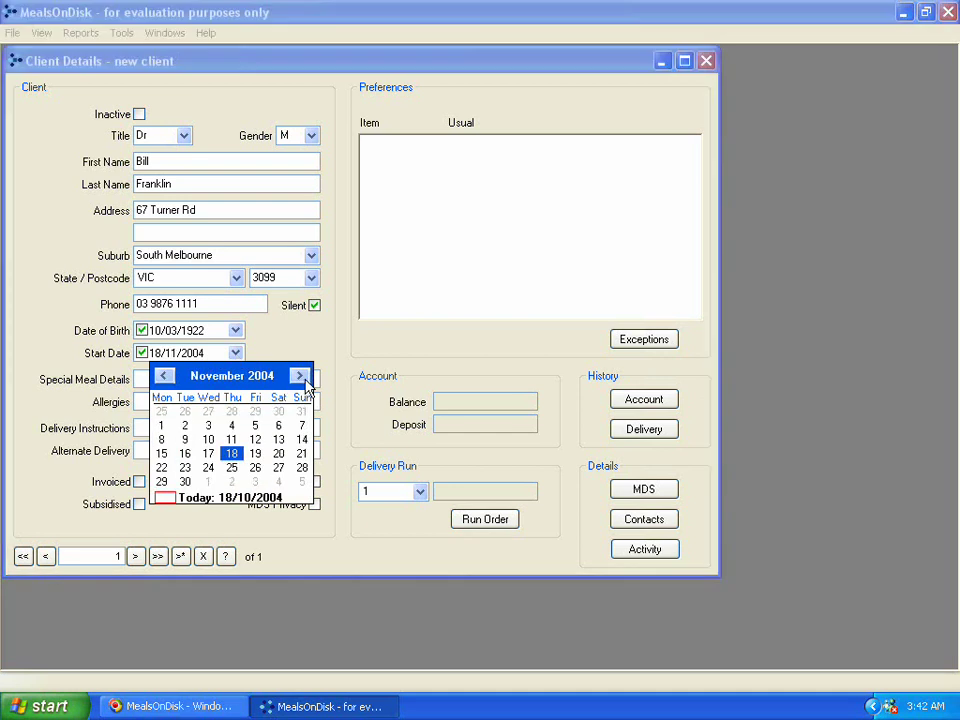
{"action": "left_click", "coordinate": [162, 426]}
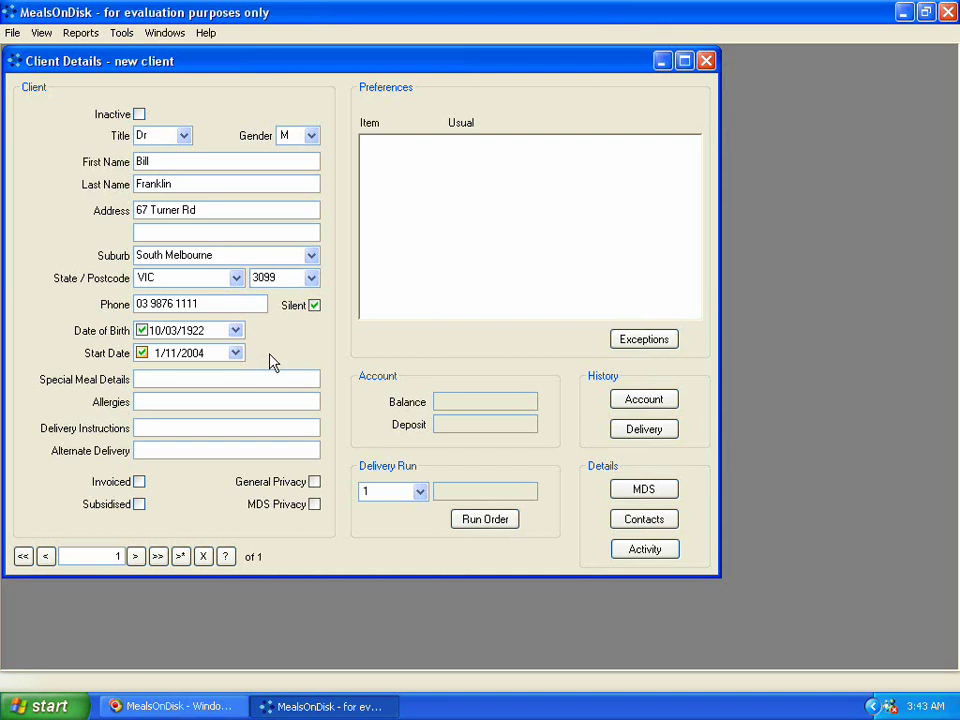
Enter 'Puree meals' as the client's special meal details.
{"action": "left_click", "coordinate": [200, 377]}
{"action": "type", "text": "Puree meals"}
{"action": "key", "text": "Tab"}
{"action": "key", "text": "Tab"}
Enter delivery instructions 'Enter via back door' and an alternate note to leave meals next door if not home.
{"action": "type", "text": "Enter"}
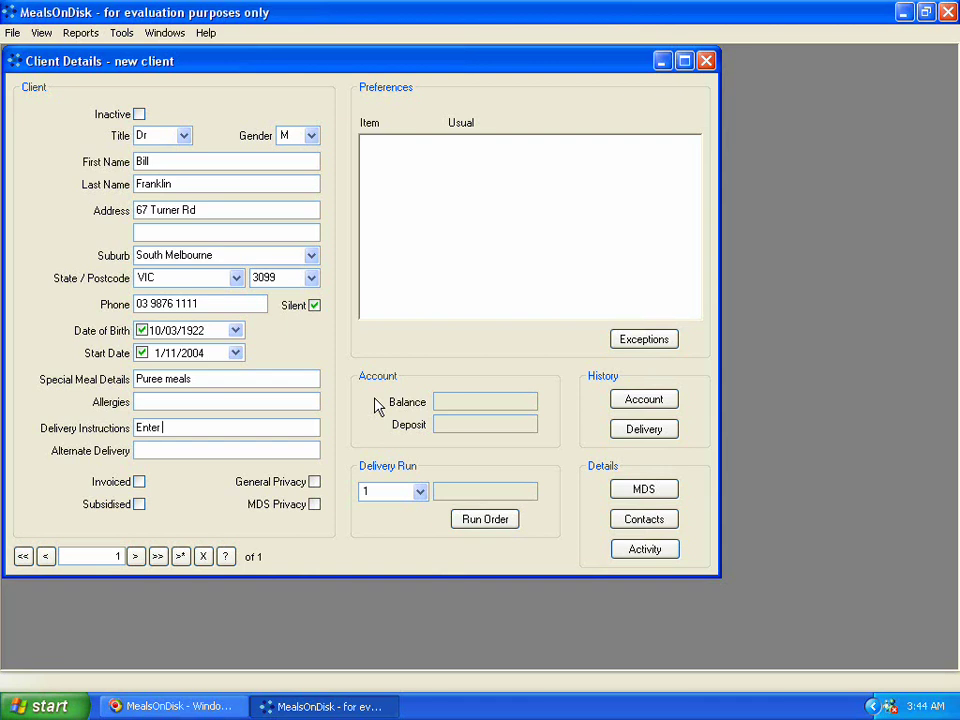
{"action": "type", "text": " via back door"}
{"action": "type", "text": "Leave wi"}
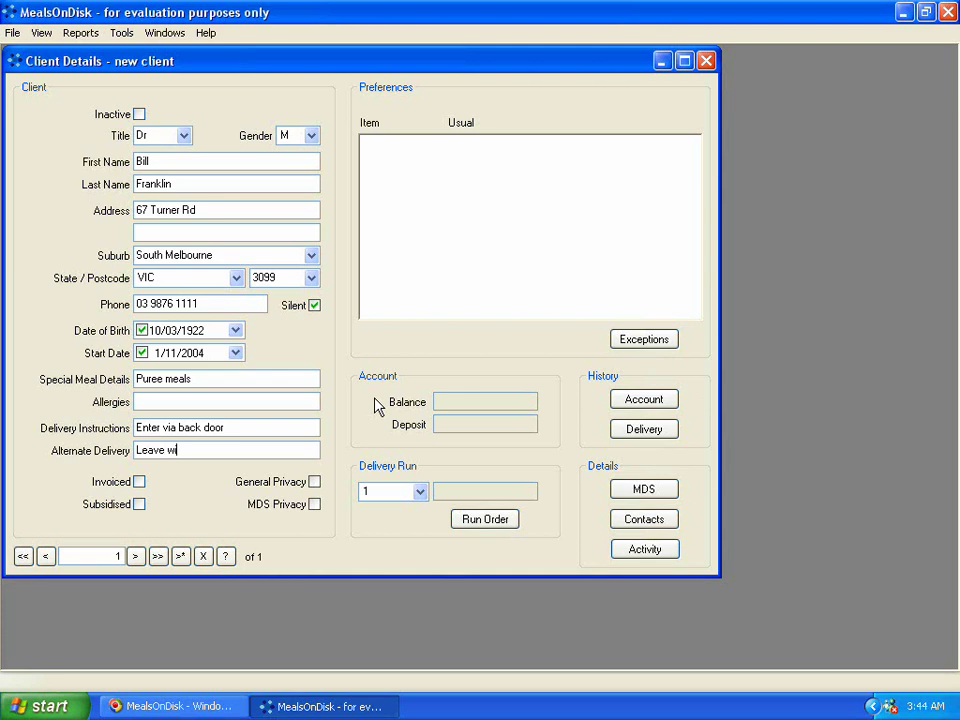
{"action": "type", "text": "th neighb"}
{"action": "key", "text": "BackSpace"}
{"action": "key", "text": "BackSpace"}
{"action": "key", "text": "BackSpace"}
{"action": "key", "text": "BackSpace"}
{"action": "key", "text": "BackSpace"}
{"action": "key", "text": "BackSpace"}
{"action": "key", "text": "BackSpace"}
{"action": "key", "text": "BackSpace"}
{"action": "key", "text": "BackSpace"}
{"action": "key", "text": "BackSpace"}
{"action": "key", "text": "BackSpace"}
{"action": "type", "text": "at "}
{"action": "type", "text": "nr 7"}
{"action": "key", "text": "BackSpace"}
{"action": "type", "text": "69 if not home"}
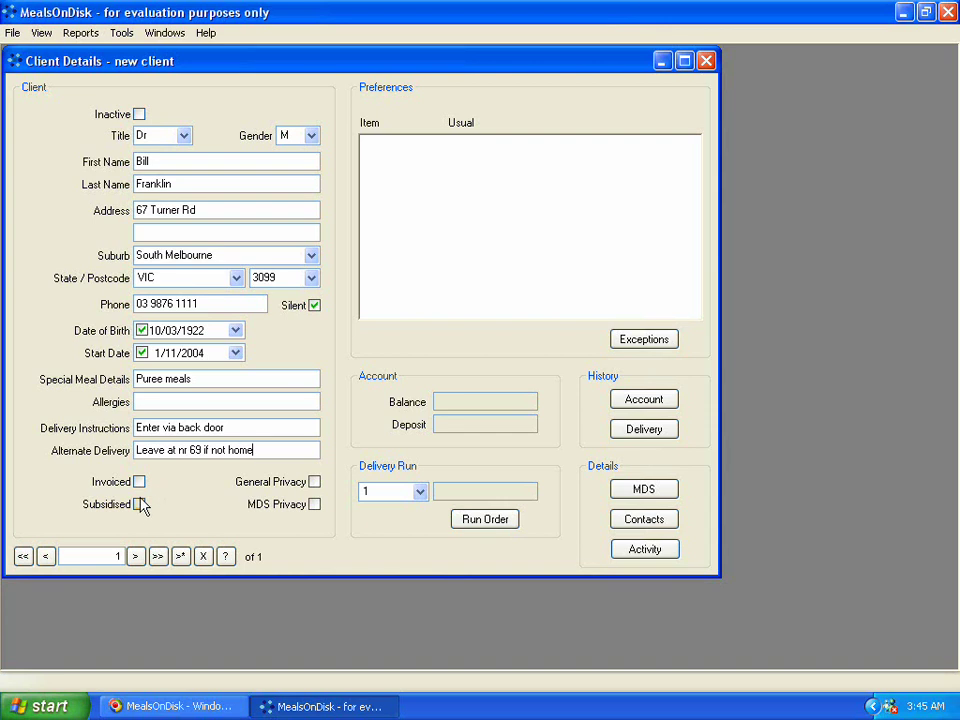
Tick Subsidised and General Privacy for the client.
{"action": "left_click", "coordinate": [140, 505]}
{"action": "left_click", "coordinate": [314, 483]}
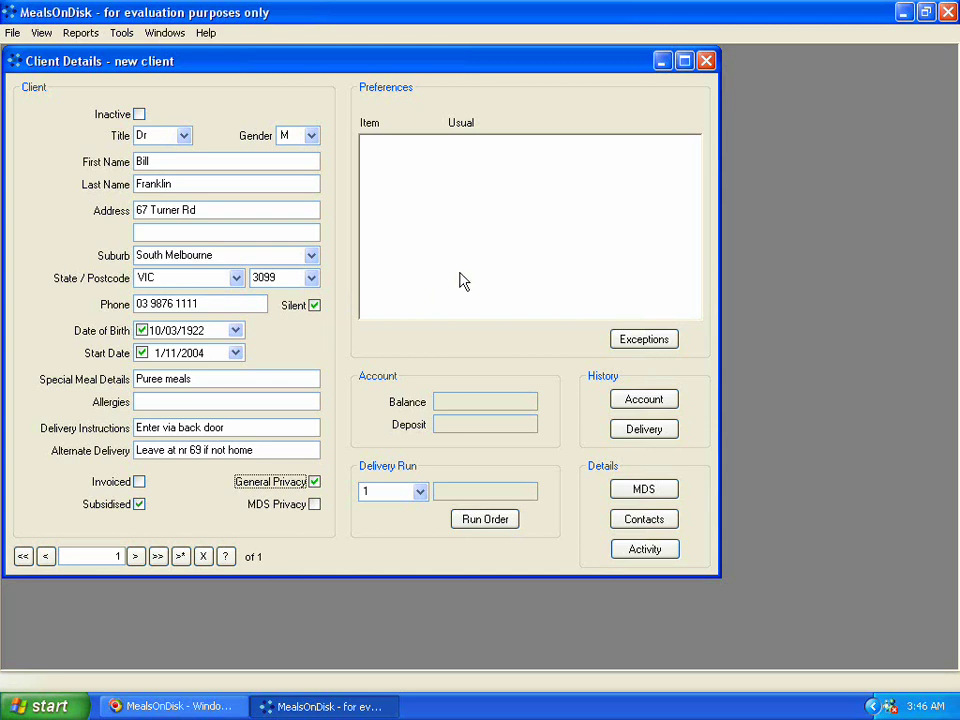
Save the new client and acknowledge the New Client Added message.
{"action": "left_click", "coordinate": [517, 238]}
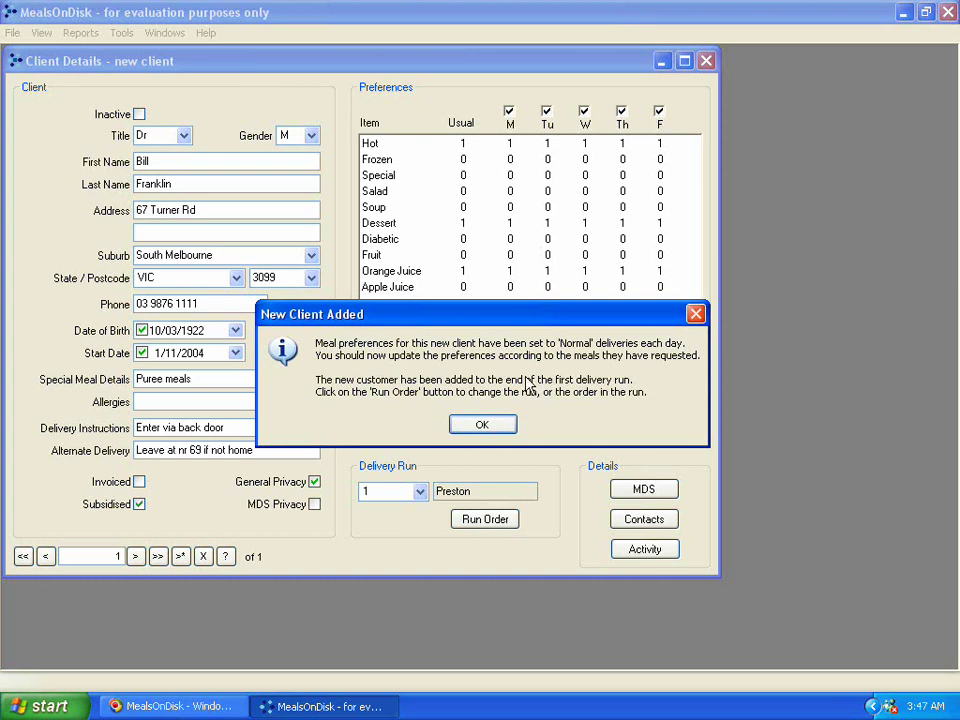
{"action": "left_click", "coordinate": [475, 436]}
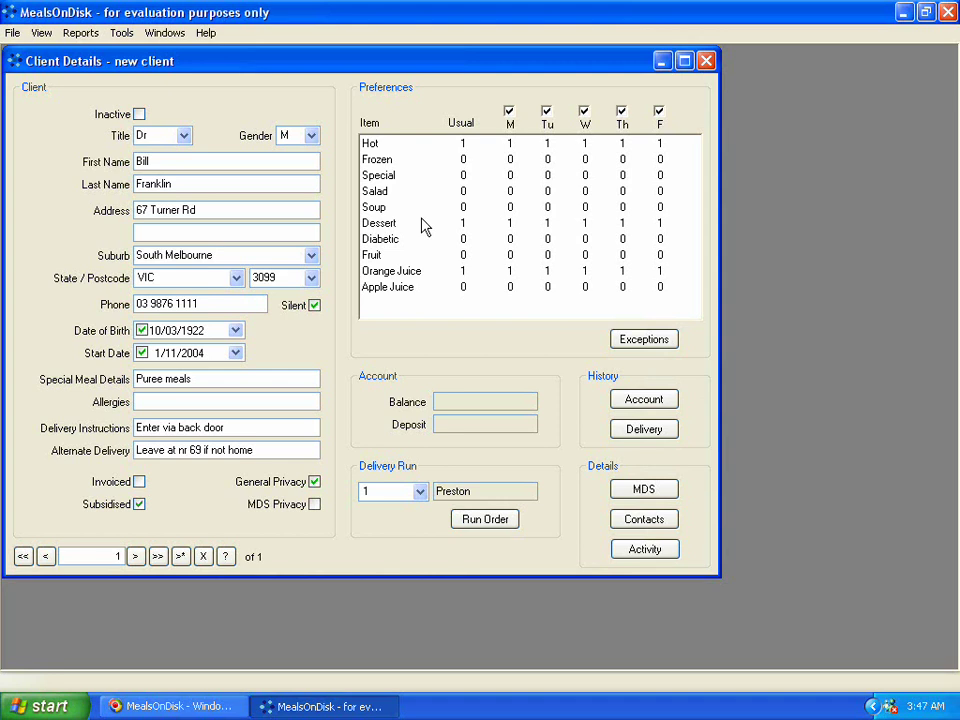
Assign the client to delivery run 2B South Yarra from the Delivery Run list.
{"action": "left_click", "coordinate": [420, 493]}
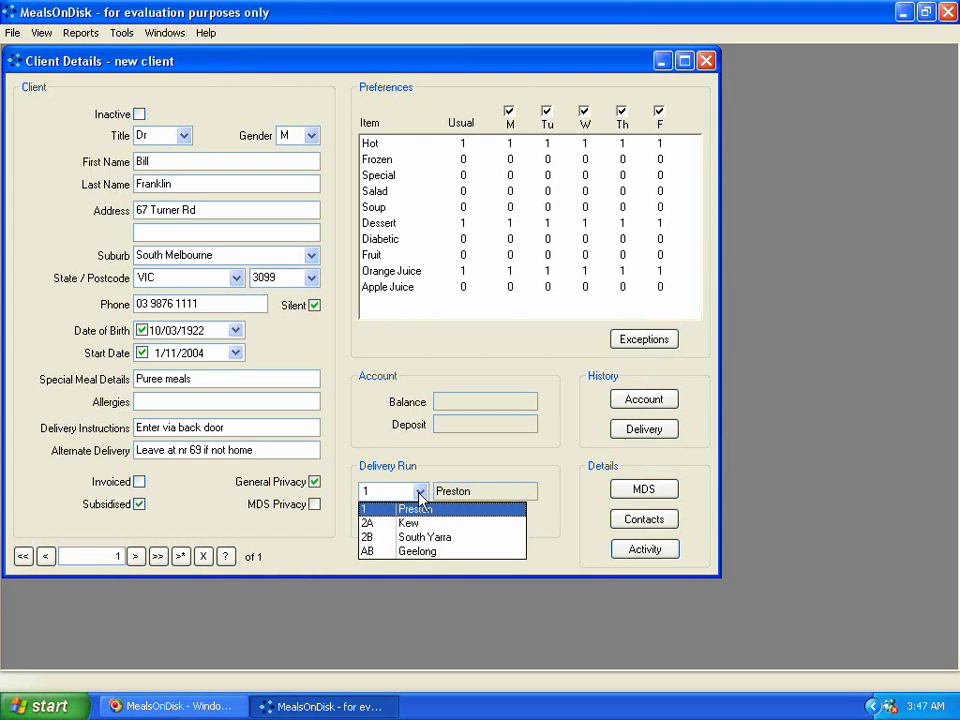
{"action": "left_click", "coordinate": [420, 494]}
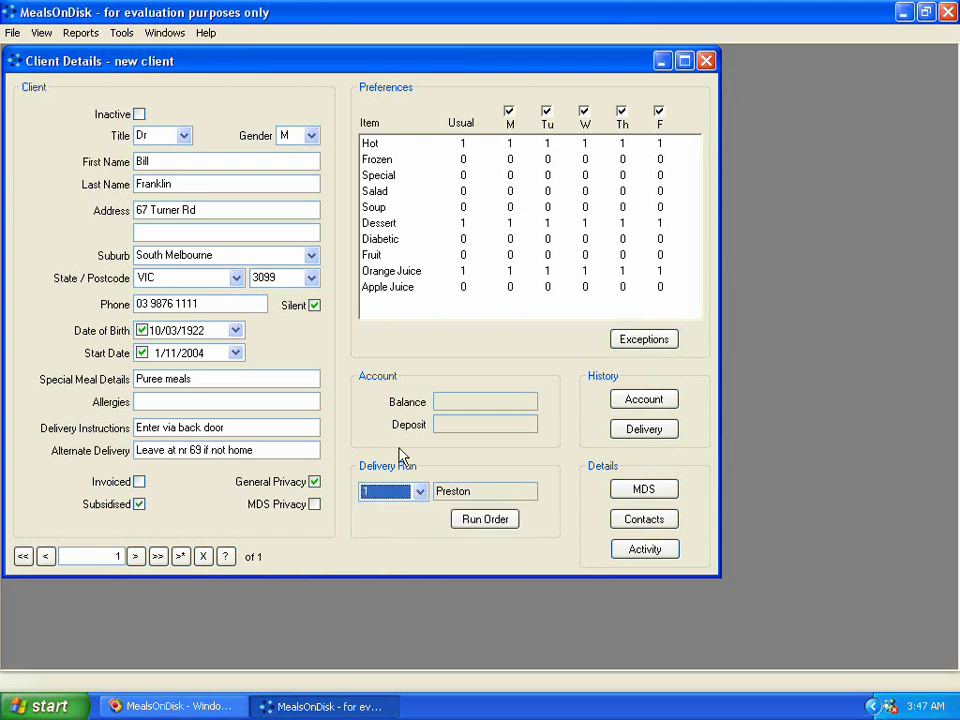
{"action": "left_click", "coordinate": [420, 497]}
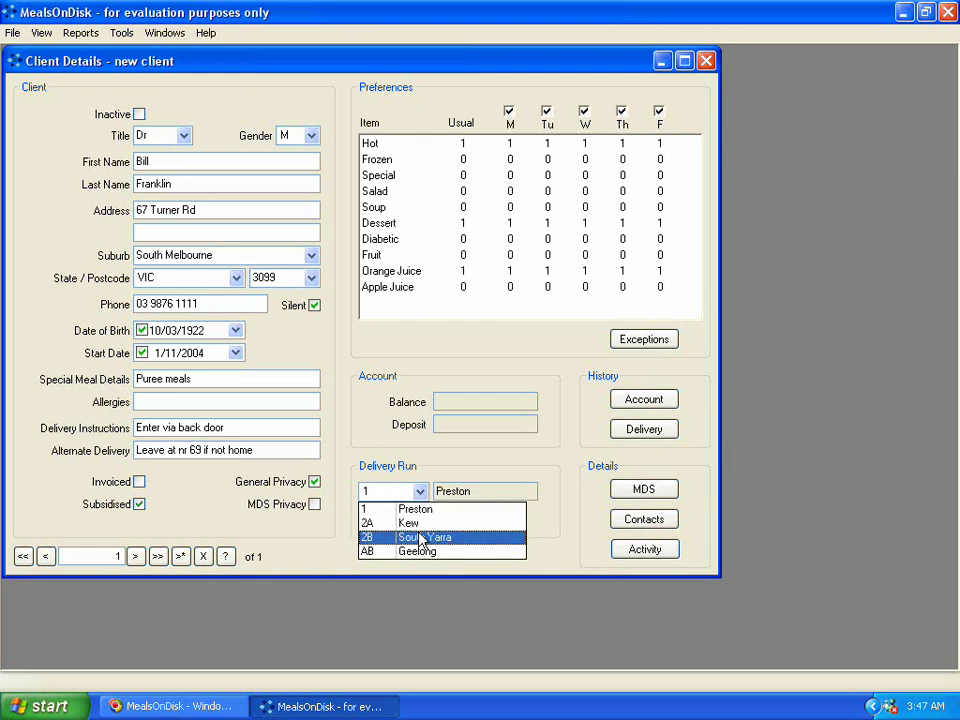
{"action": "left_click", "coordinate": [420, 540]}
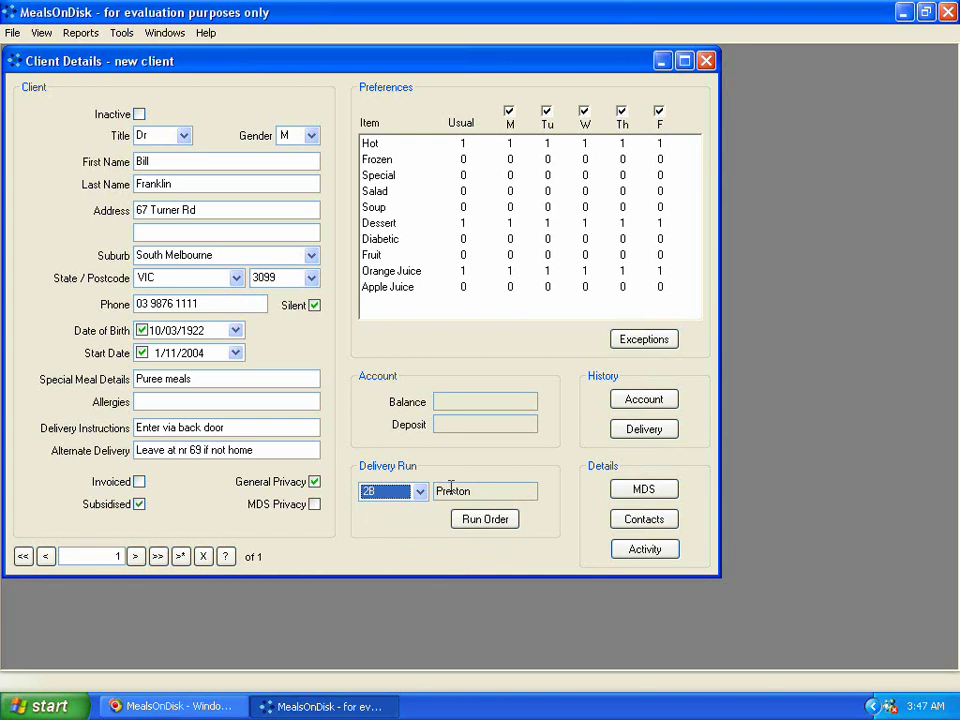
{"action": "left_click", "coordinate": [463, 488]}
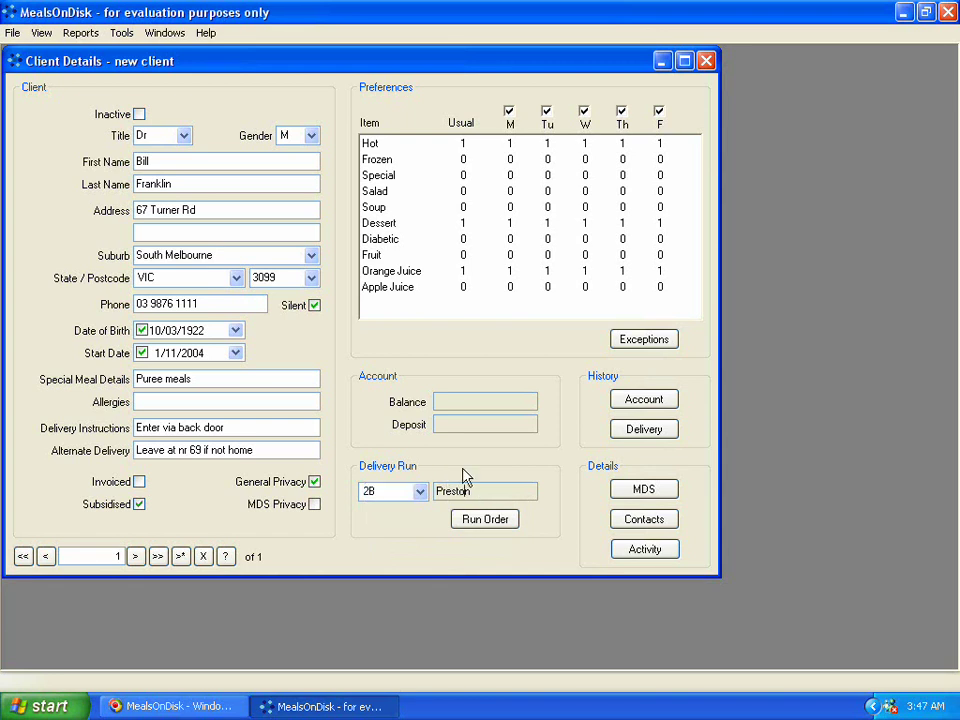
{"action": "left_click", "coordinate": [395, 318]}
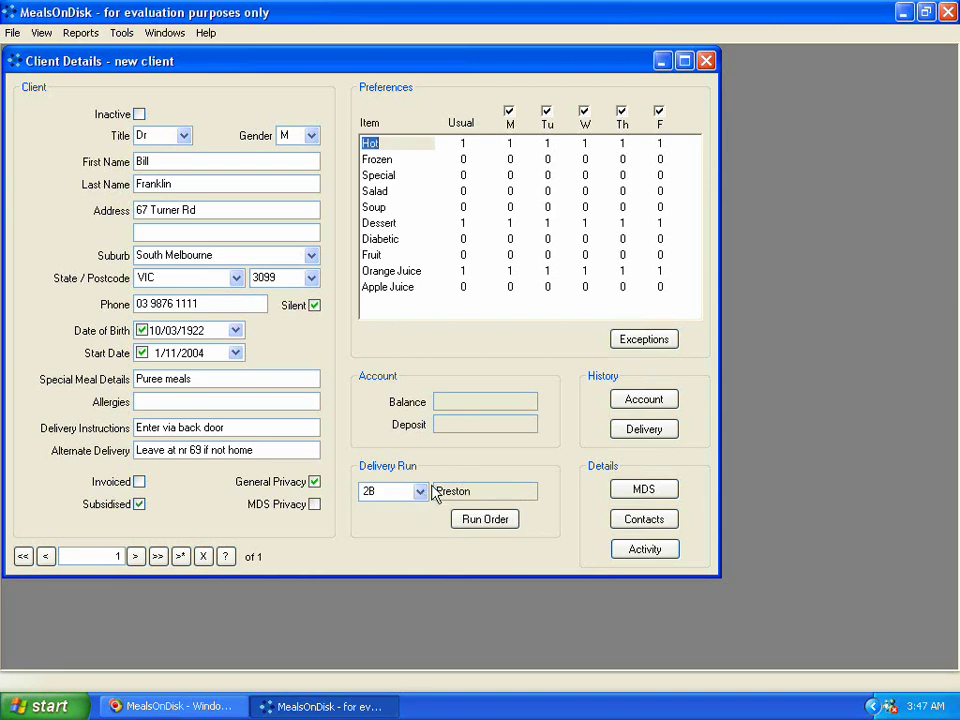
Check run 2B's delivery order, then move the client to run 2A Kew.
{"action": "left_click", "coordinate": [476, 522]}
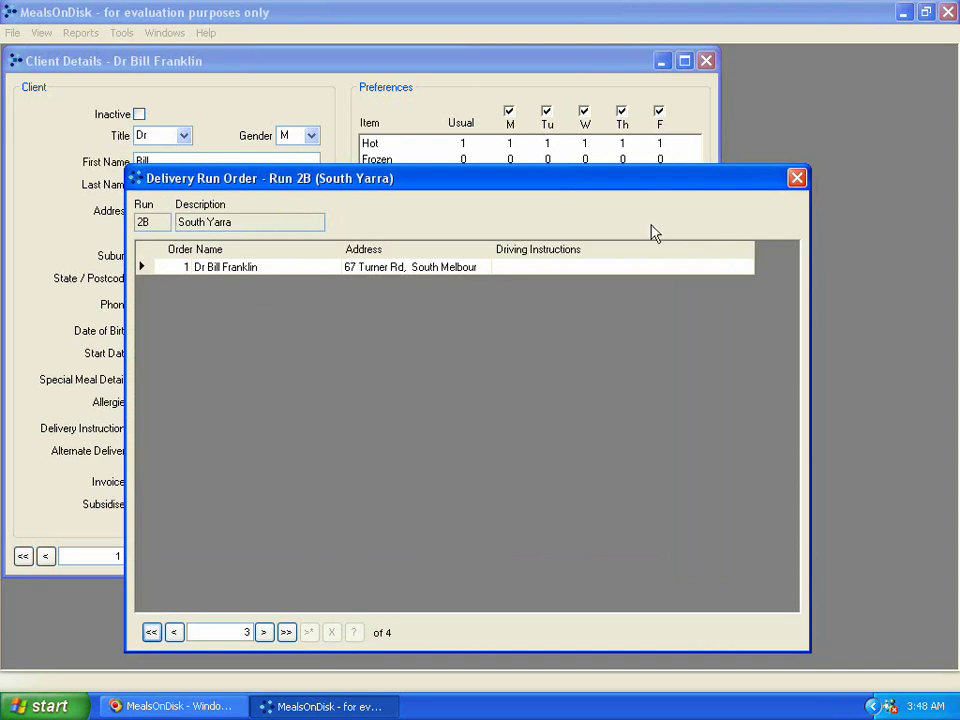
{"action": "left_click", "coordinate": [796, 179]}
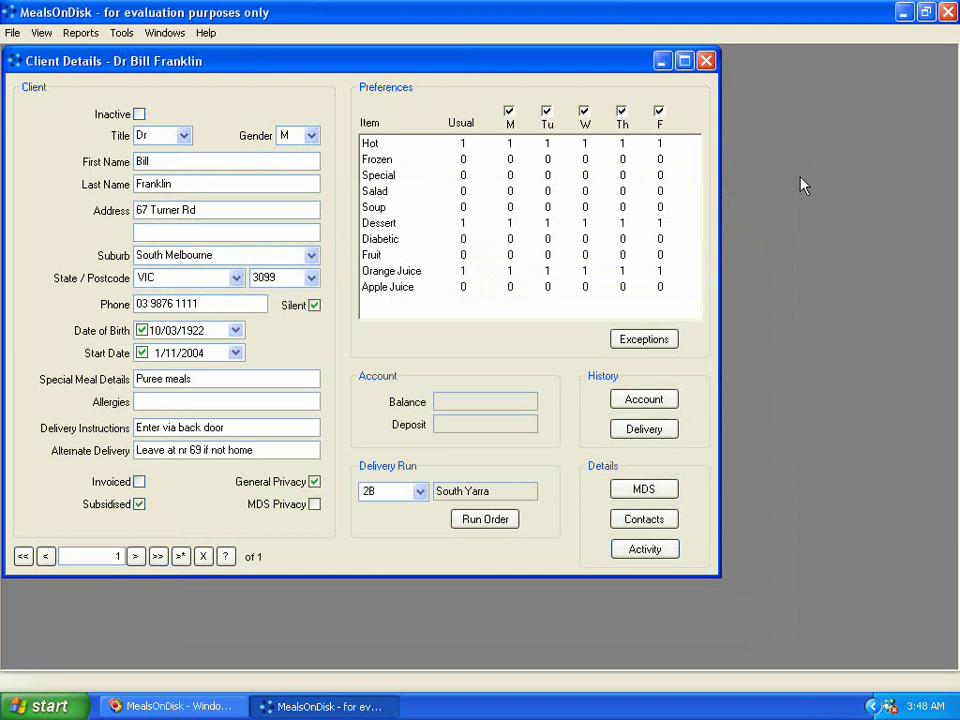
{"action": "left_click", "coordinate": [420, 491]}
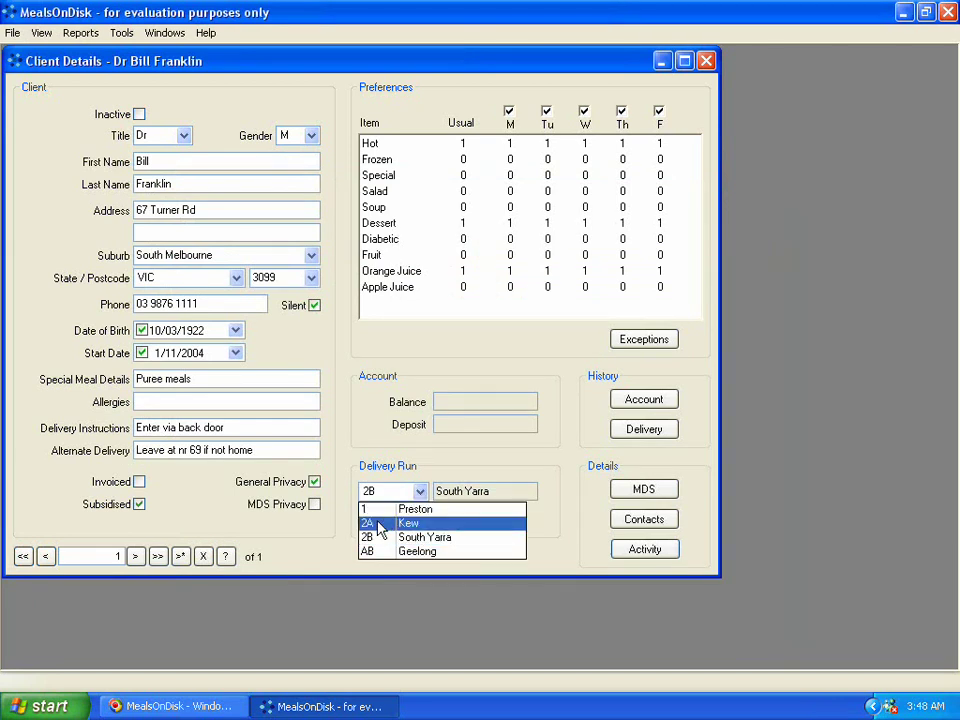
{"action": "left_click", "coordinate": [387, 523]}
{"action": "left_click", "coordinate": [467, 519]}
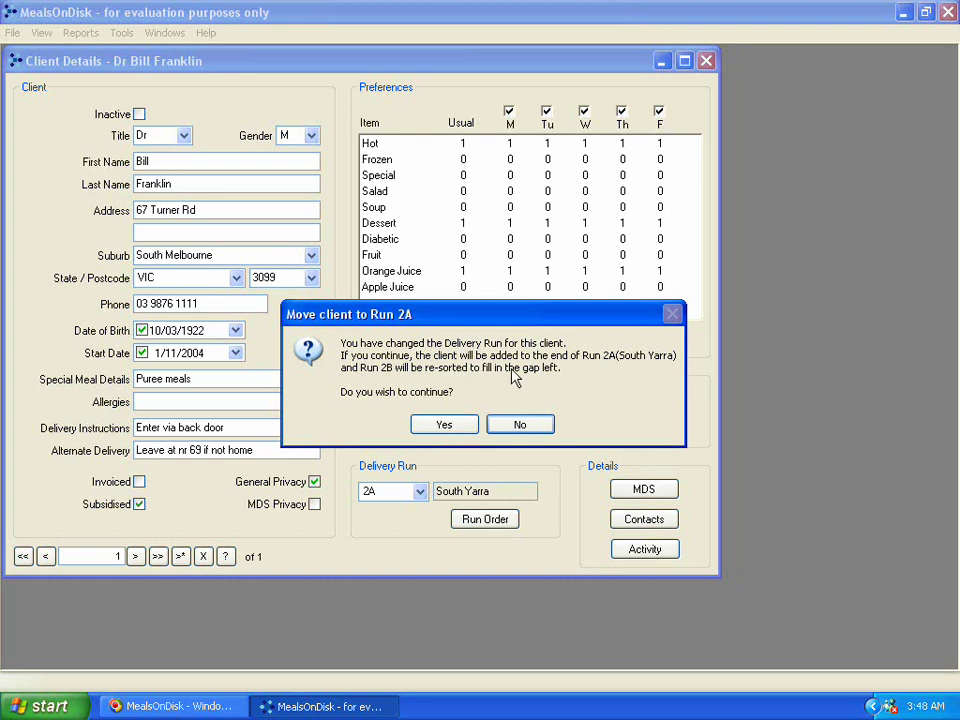
Confirm moving the client to delivery run 2A.
{"action": "left_click", "coordinate": [444, 425]}
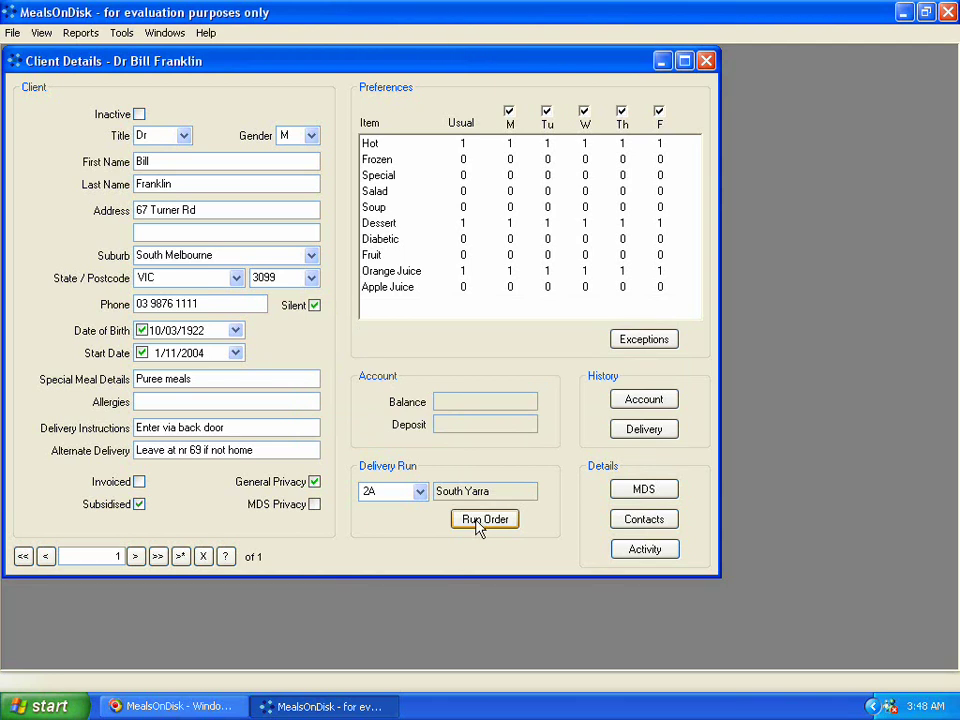
Review run 2A Kew's delivery order, with the client as stop 1, then close it.
{"action": "left_click", "coordinate": [478, 526]}
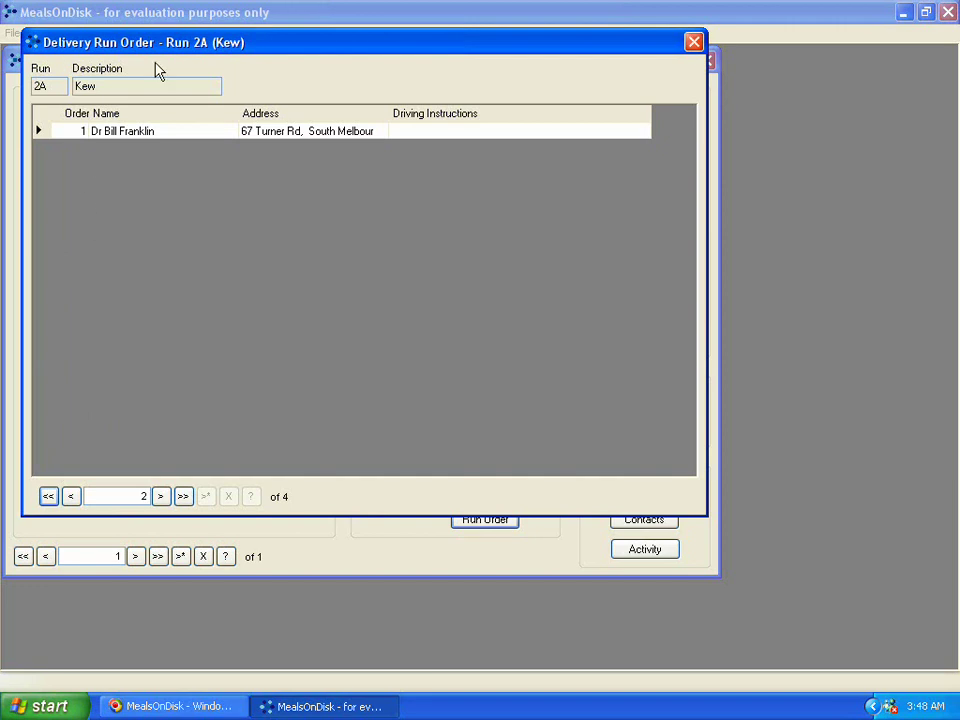
{"action": "left_click", "coordinate": [693, 41]}
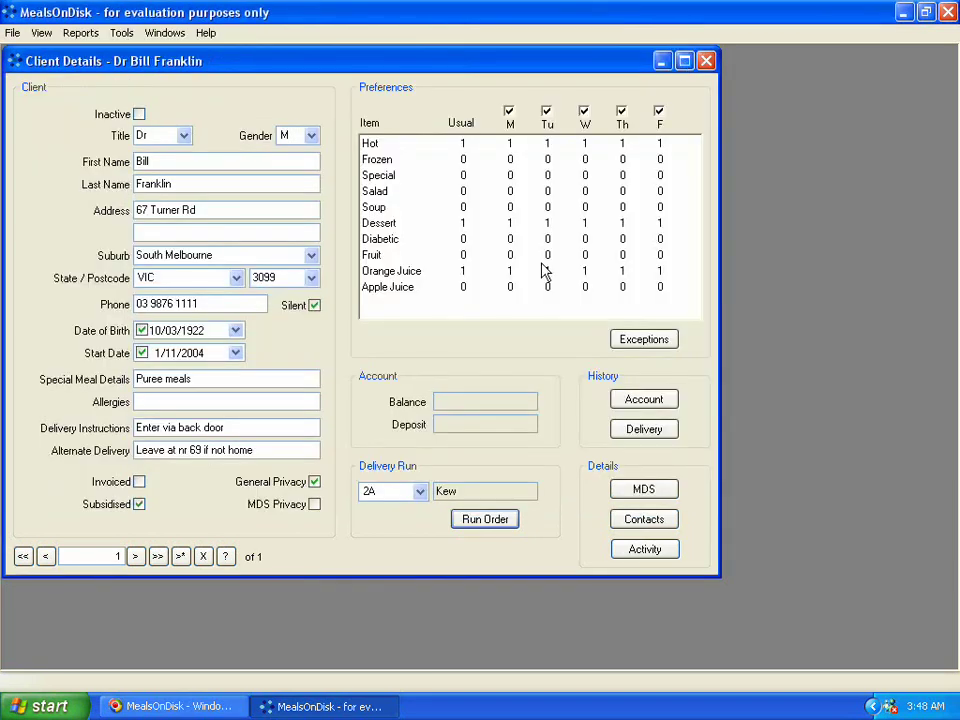
Turn off Wednesday deliveries for the client.
{"action": "left_click", "coordinate": [463, 239]}
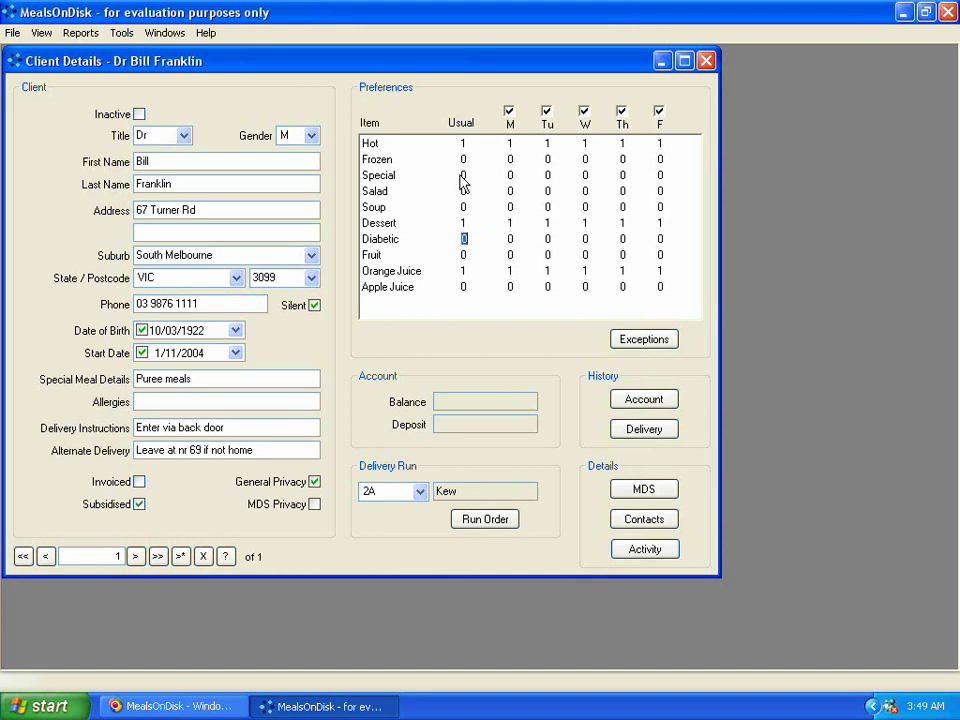
{"action": "left_click", "coordinate": [463, 176]}
{"action": "left_click", "coordinate": [510, 176]}
{"action": "left_click", "coordinate": [584, 111]}
Set Hot's usual quantity to 0 and Special's to 1 across the delivery days.
{"action": "left_click", "coordinate": [463, 144]}
{"action": "type", "text": "0"}
{"action": "key", "text": "Tab"}
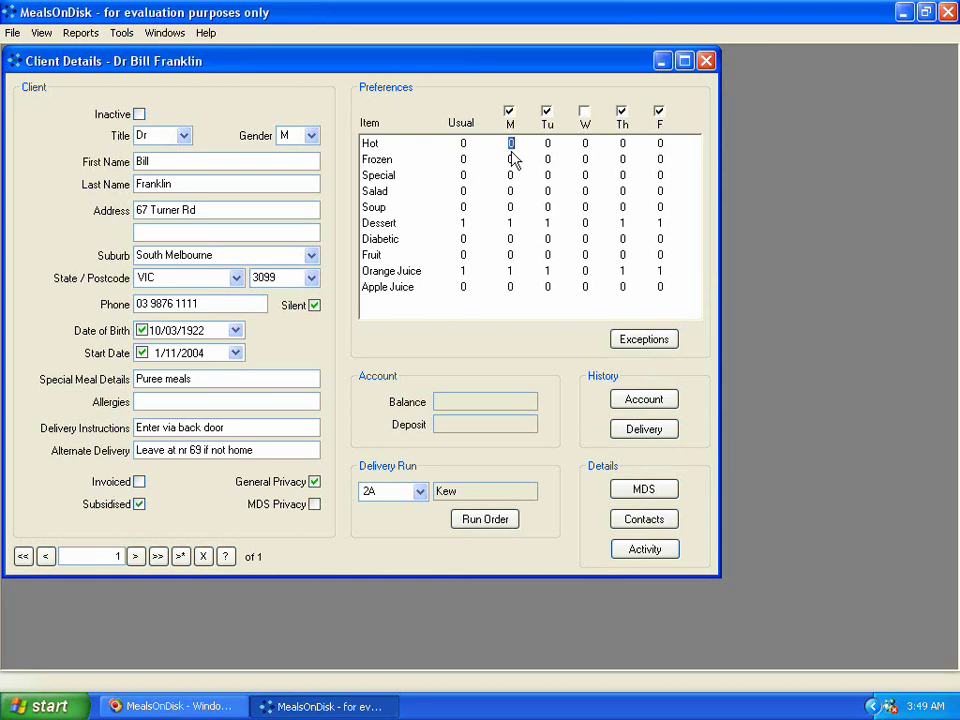
{"action": "left_click", "coordinate": [464, 177]}
{"action": "type", "text": "1"}
{"action": "key", "text": "Tab"}
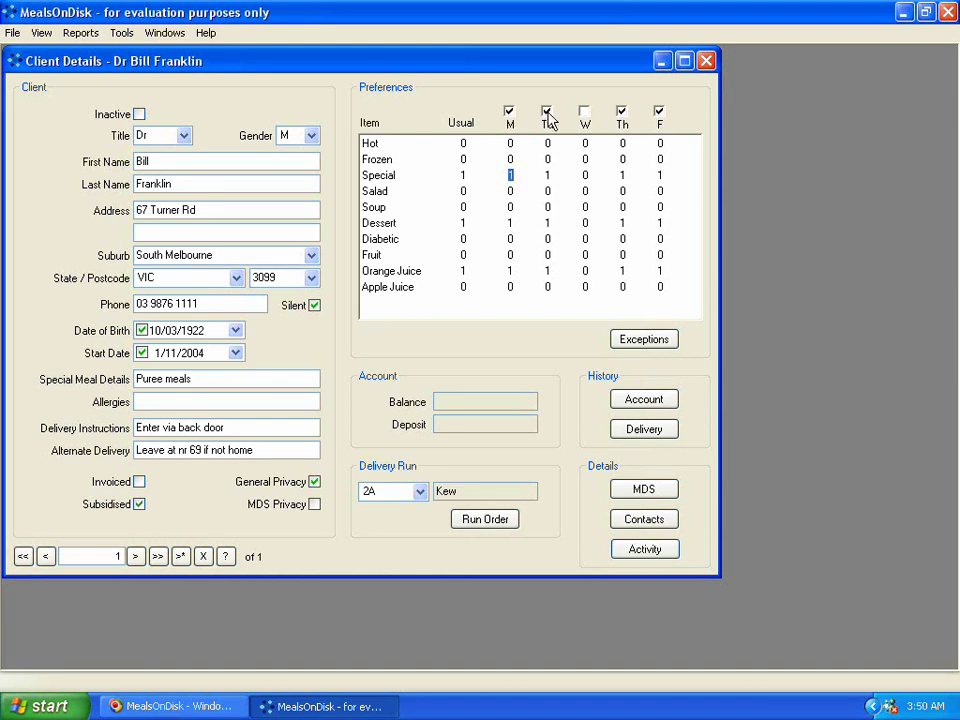
{"action": "left_click", "coordinate": [584, 112]}
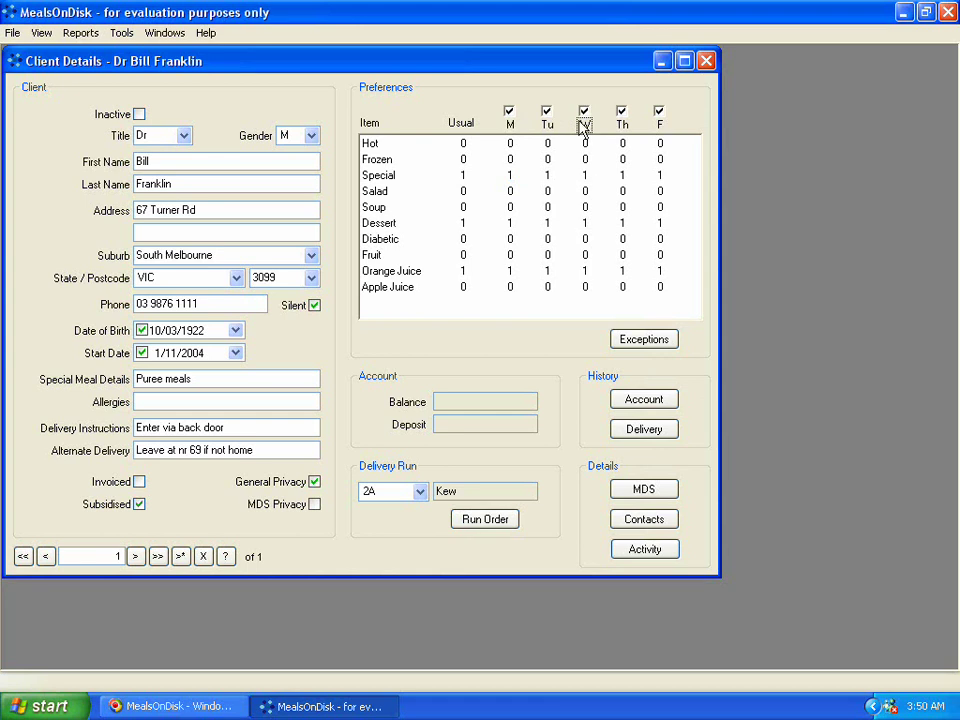
{"action": "left_click", "coordinate": [584, 112]}
Start a preference exception with begin date 24/11/2004.
{"action": "left_click", "coordinate": [628, 342]}
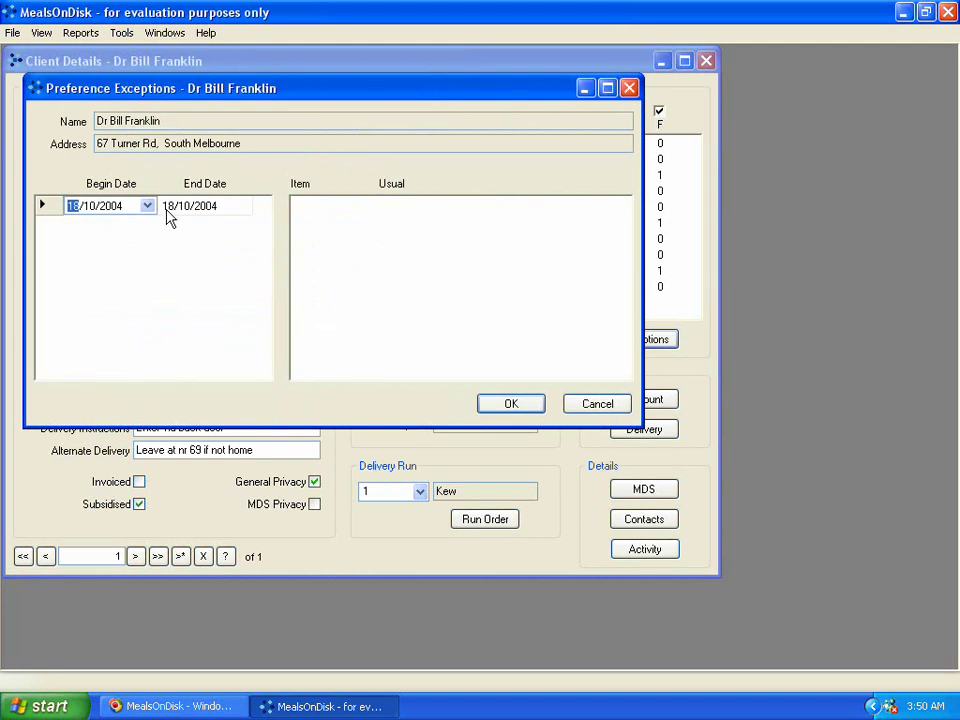
{"action": "left_click", "coordinate": [148, 206]}
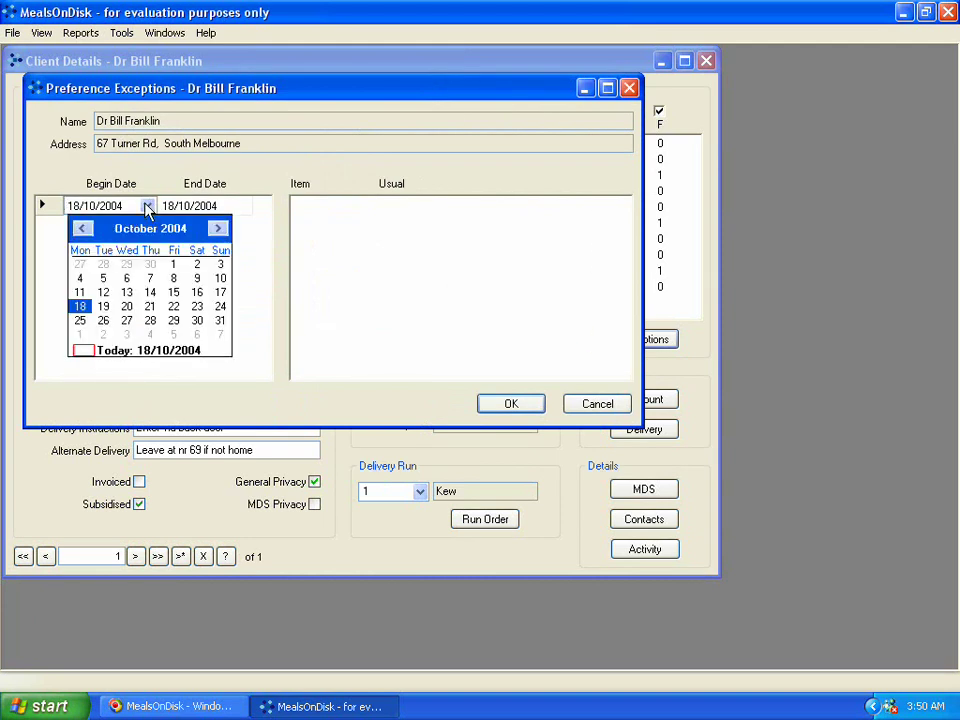
{"action": "left_click", "coordinate": [218, 229]}
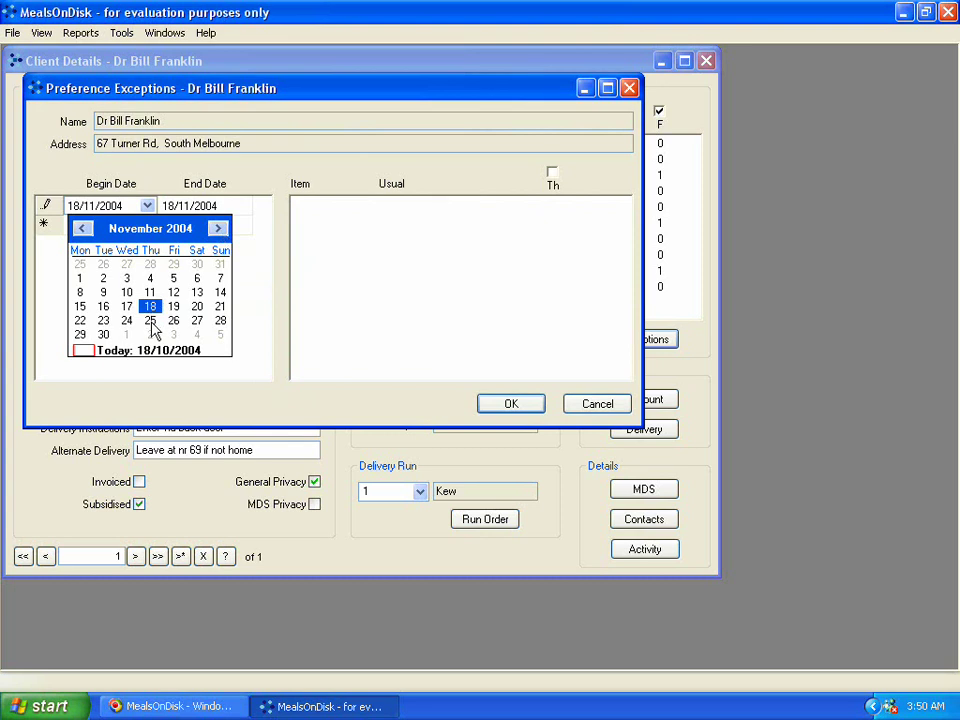
{"action": "left_click", "coordinate": [150, 321]}
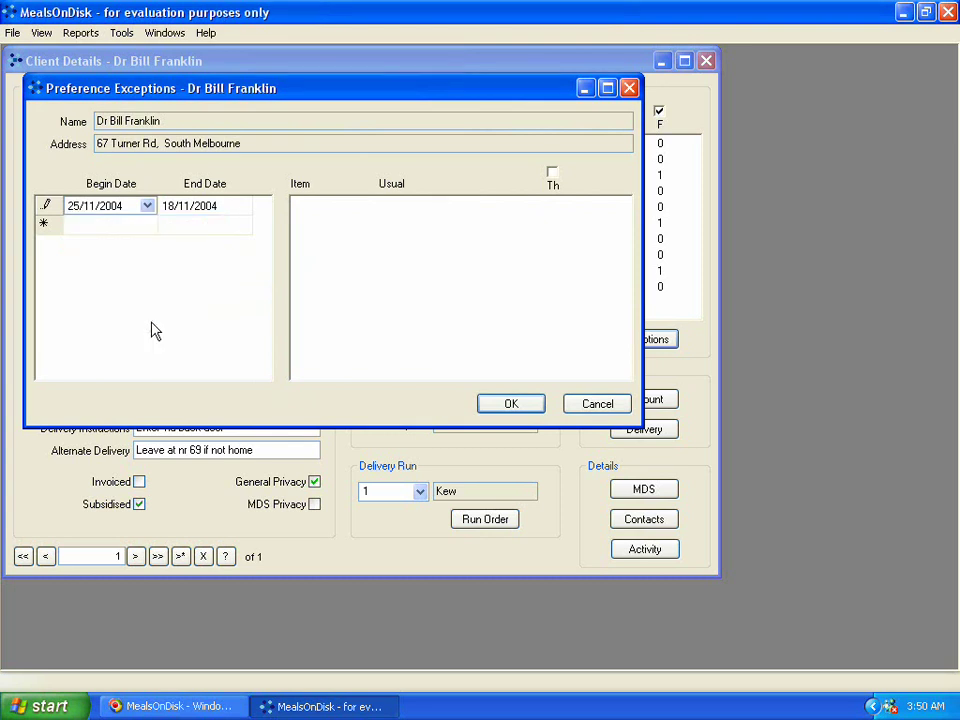
{"action": "left_click", "coordinate": [204, 210]}
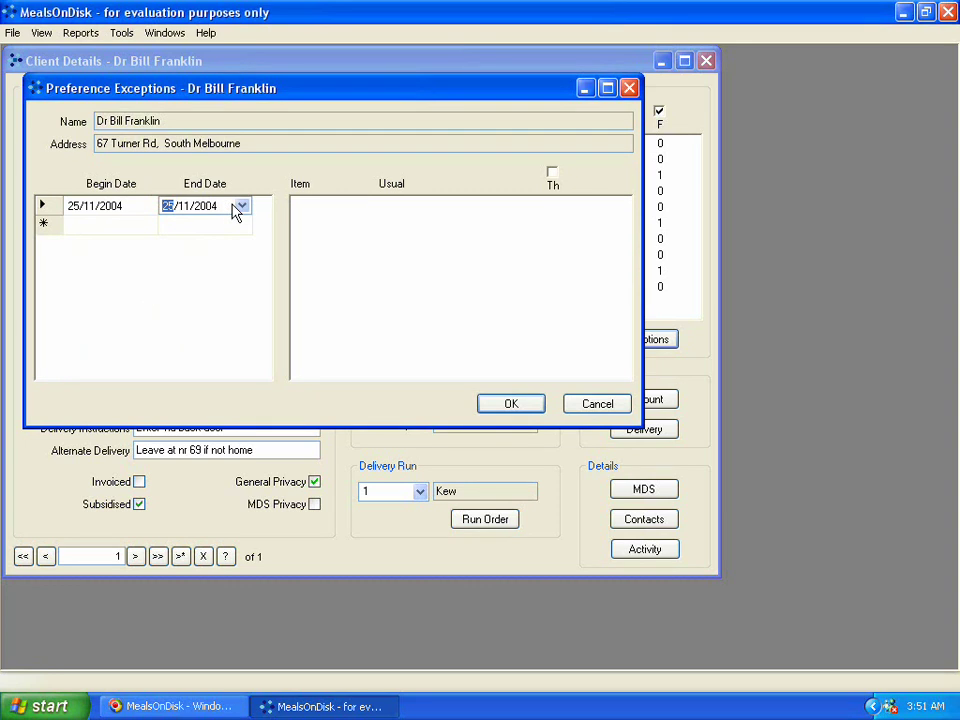
{"action": "left_click", "coordinate": [141, 212]}
{"action": "left_click", "coordinate": [148, 206]}
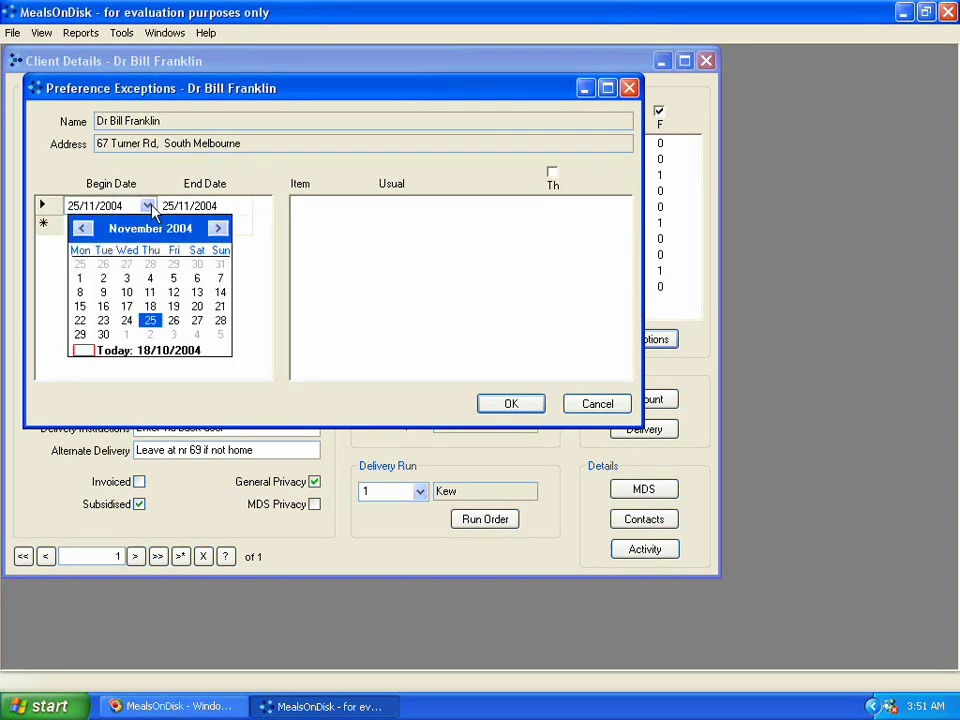
{"action": "left_click", "coordinate": [127, 321]}
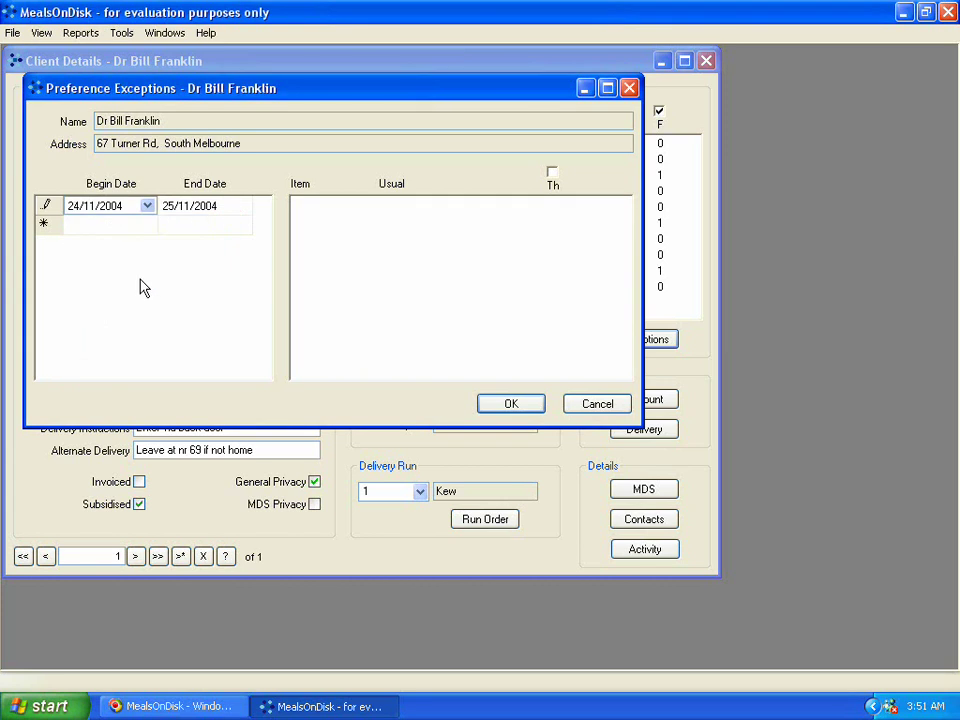
Set the exception end date to 24/11/2004 and load its items.
{"action": "left_click", "coordinate": [189, 207]}
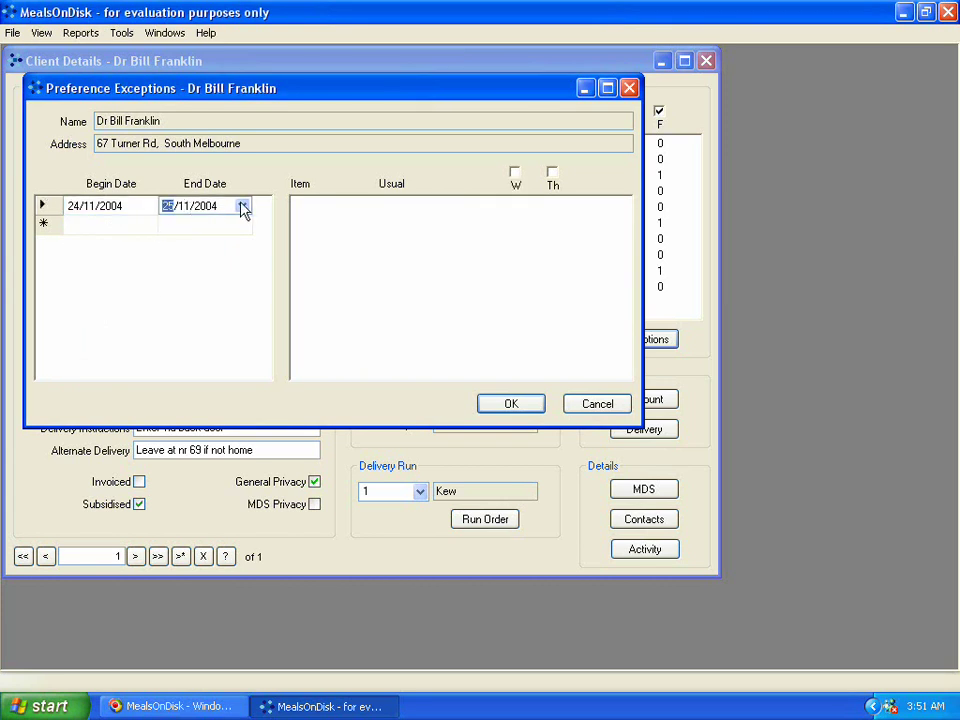
{"action": "left_click", "coordinate": [242, 206]}
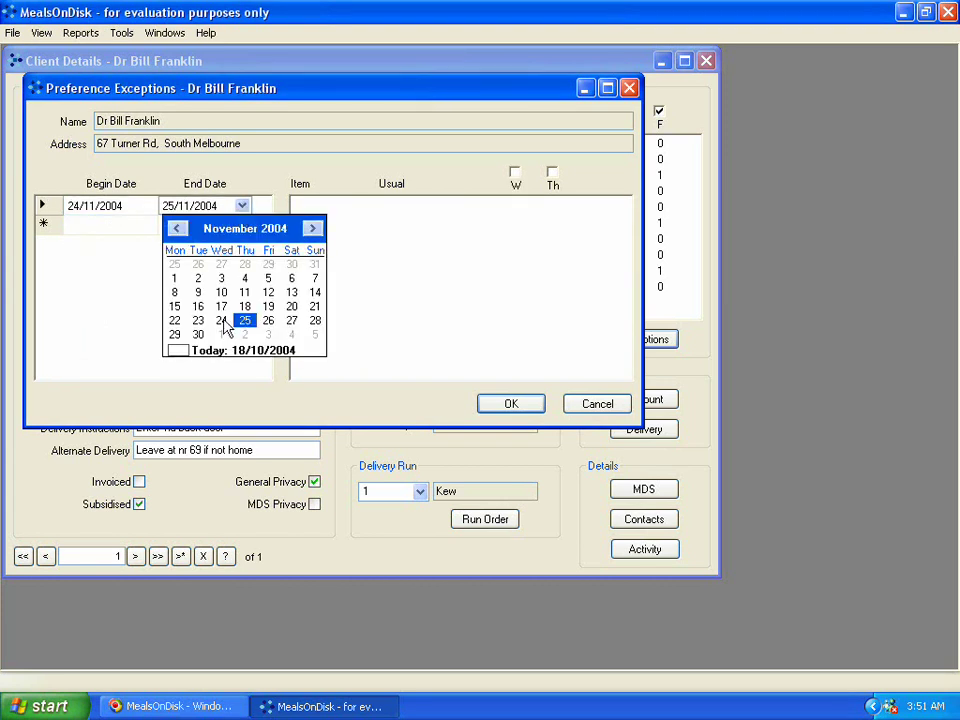
{"action": "left_click", "coordinate": [222, 321]}
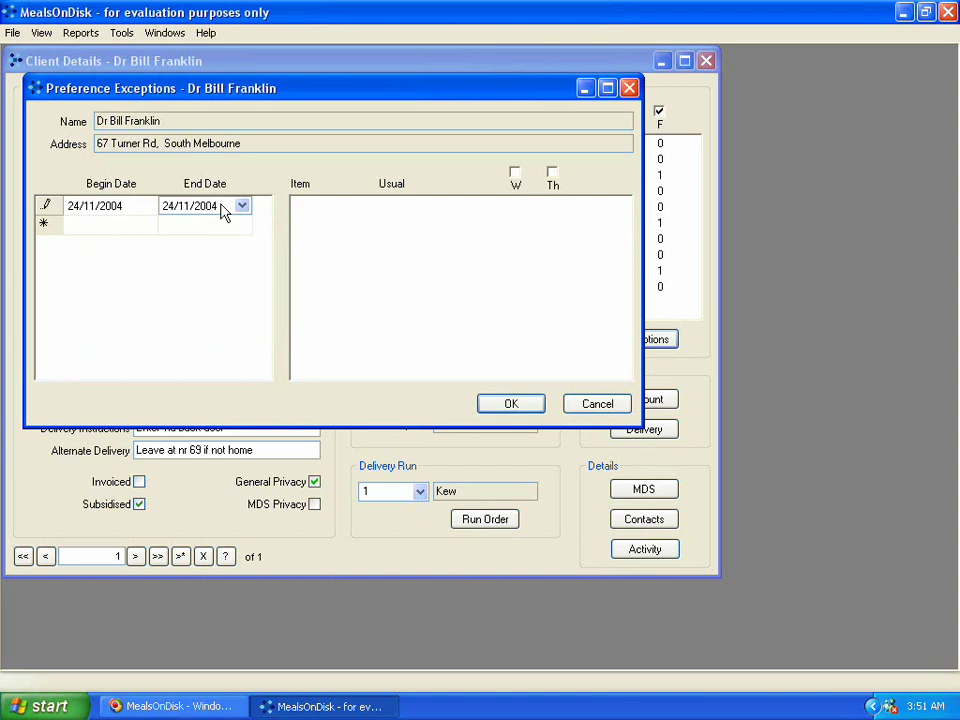
{"action": "left_click", "coordinate": [325, 215]}
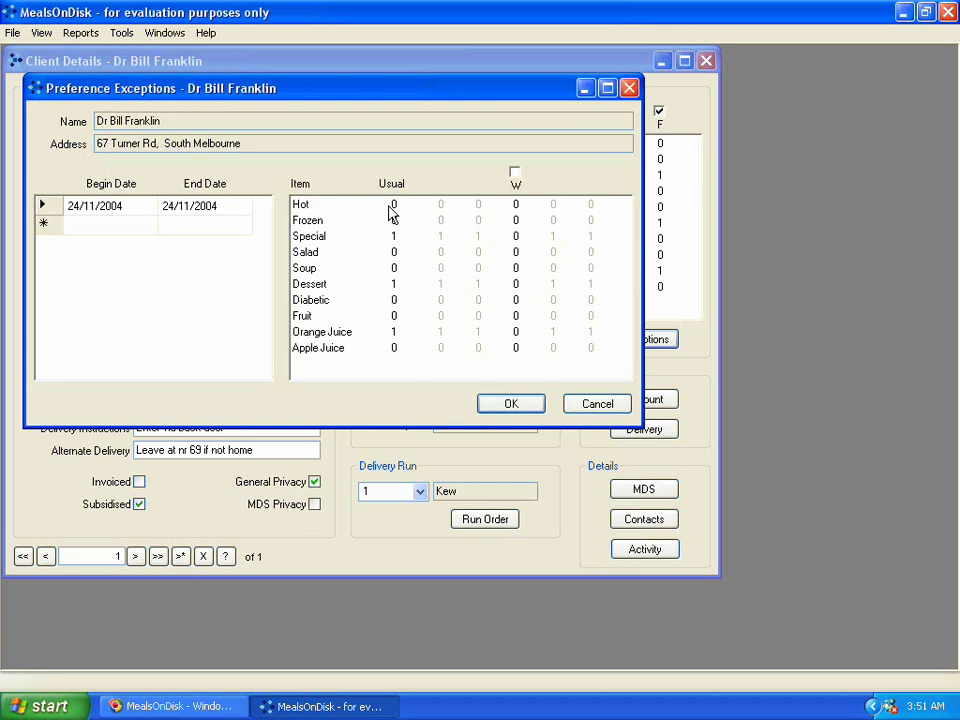
Include Wednesday in the 24/11/2004 exception.
{"action": "left_click_drag", "start_coordinate": [373, 92], "coordinate": [401, 128]}
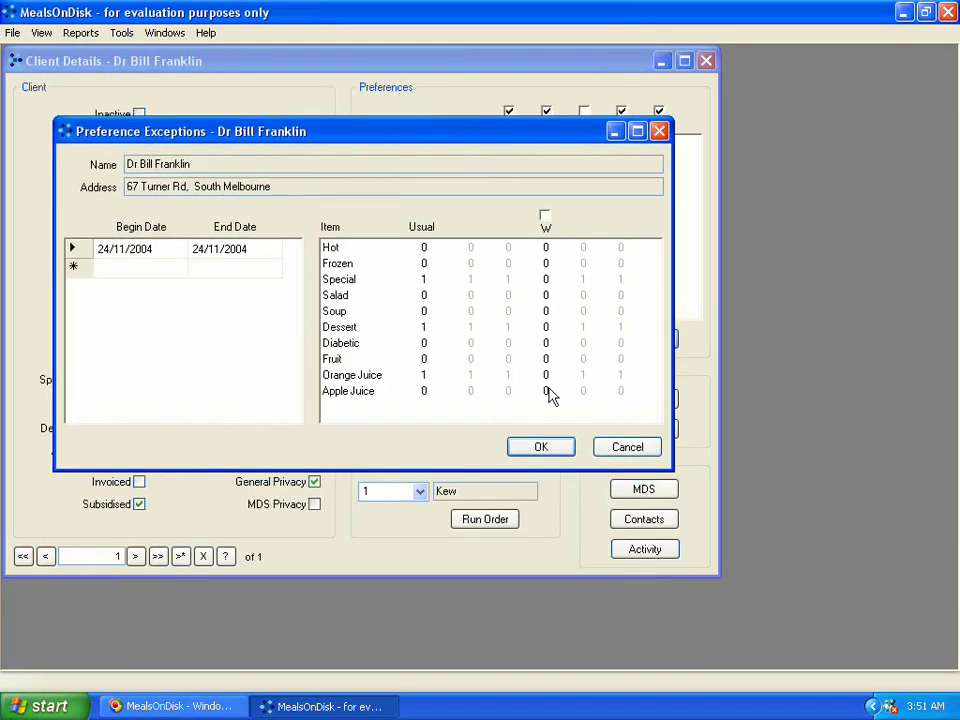
{"action": "left_click_drag", "start_coordinate": [513, 135], "coordinate": [518, 266]}
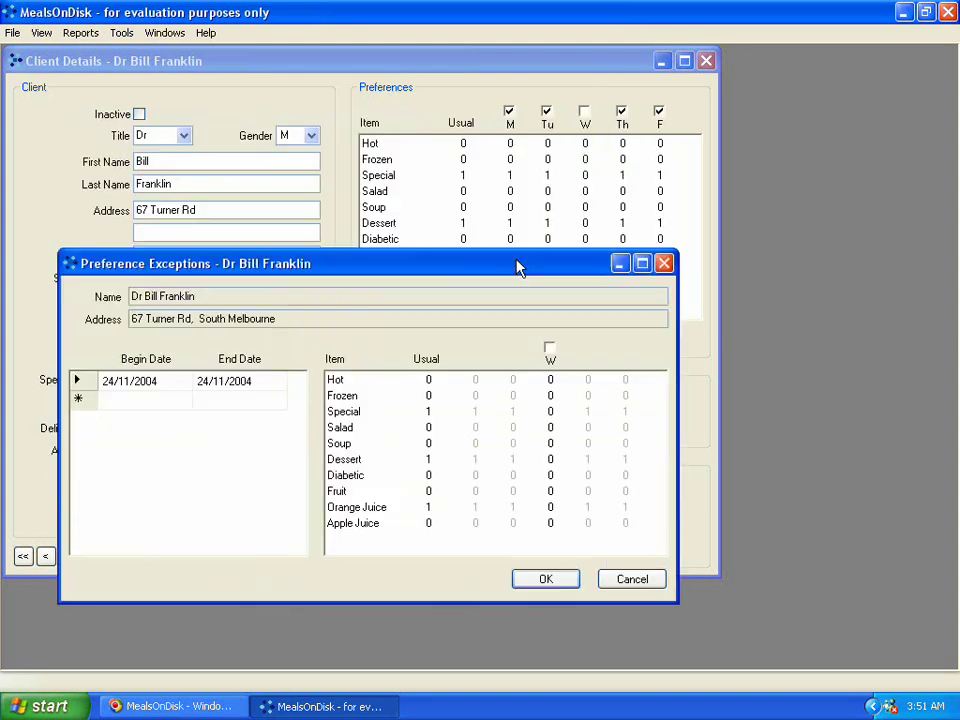
{"action": "left_click", "coordinate": [550, 350]}
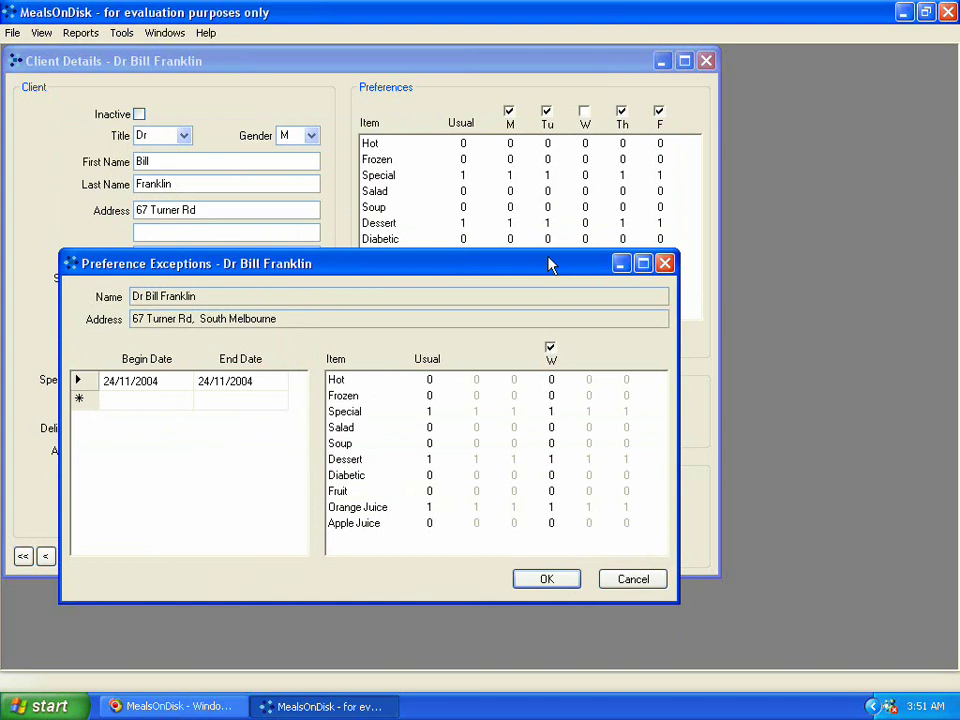
{"action": "left_click_drag", "start_coordinate": [537, 275], "coordinate": [524, 169]}
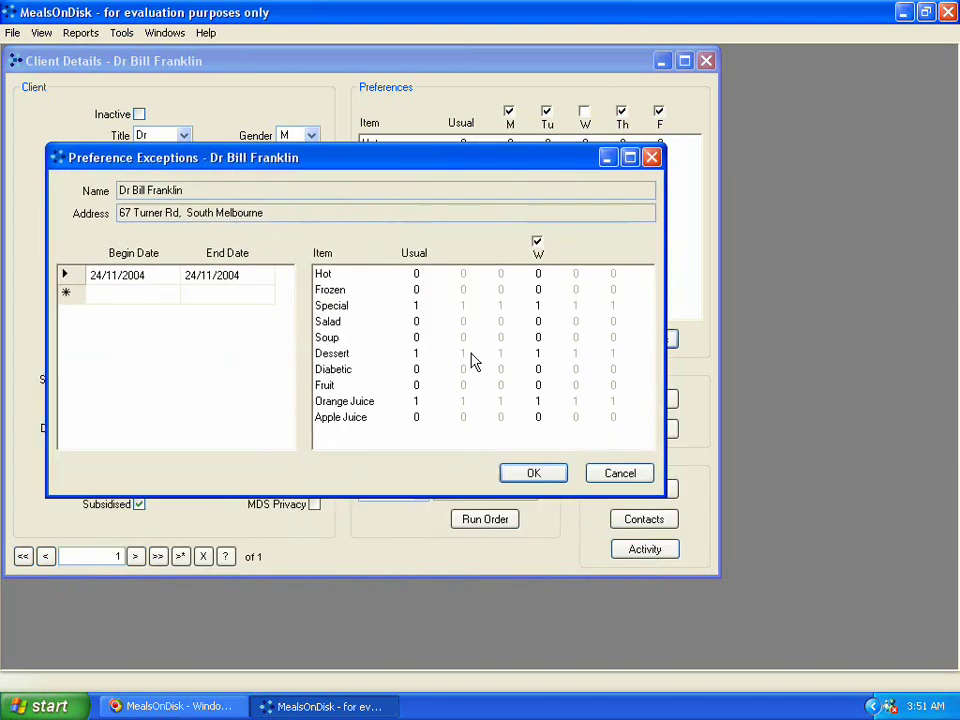
Set Wednesday's Apple Juice to 1 and Orange Juice to 0 in the exception.
{"action": "left_click", "coordinate": [539, 418]}
{"action": "type", "text": "1"}
{"action": "left_click", "coordinate": [547, 404]}
{"action": "type", "text": "0"}
Save the exception, then set Friday's Frozen quantity to 2.
{"action": "left_click", "coordinate": [531, 478]}
{"action": "left_click", "coordinate": [531, 478]}
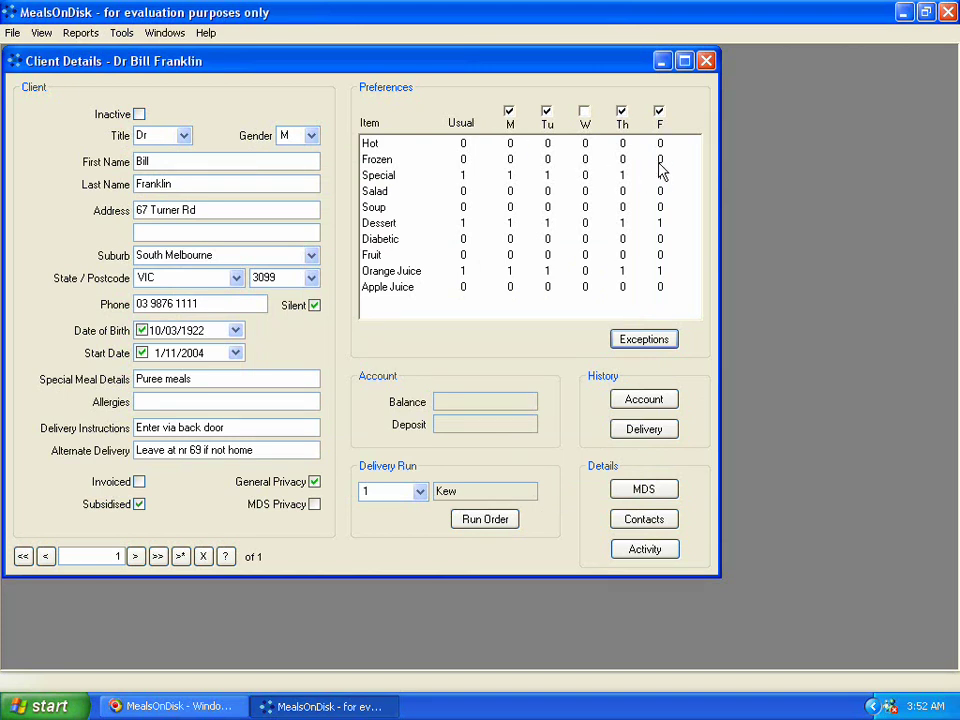
{"action": "left_click", "coordinate": [661, 161]}
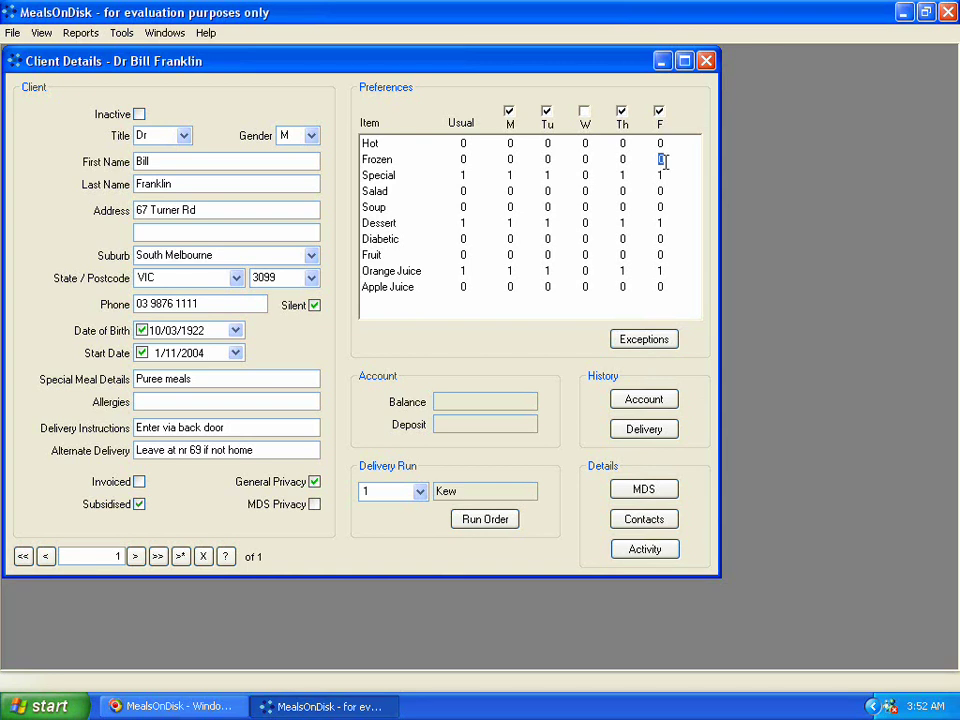
{"action": "type", "text": "2"}
{"action": "key", "text": "Tab"}
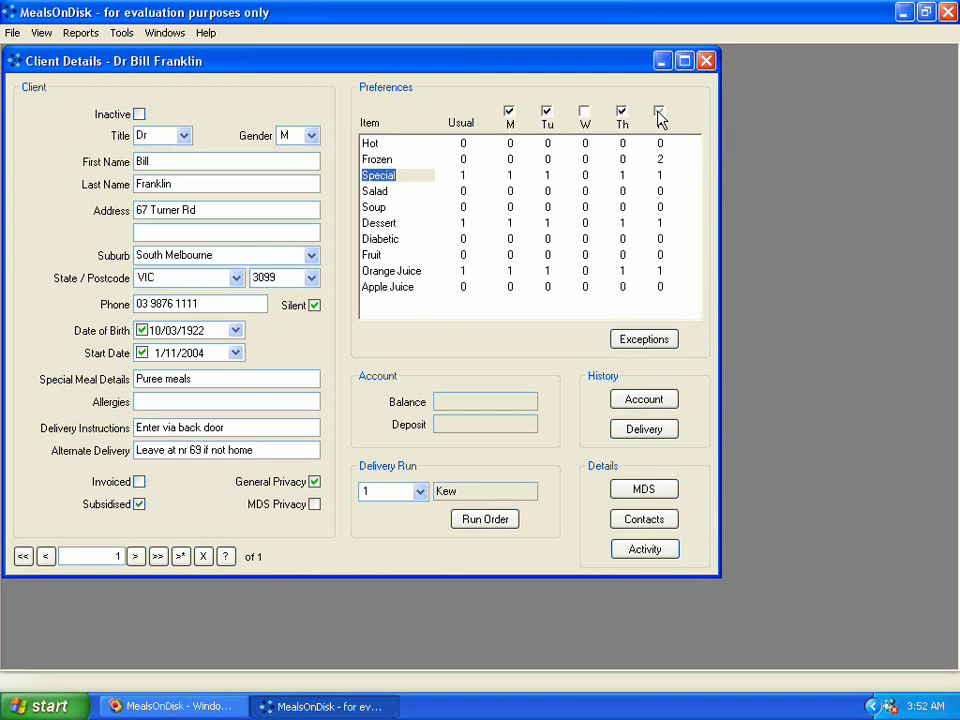